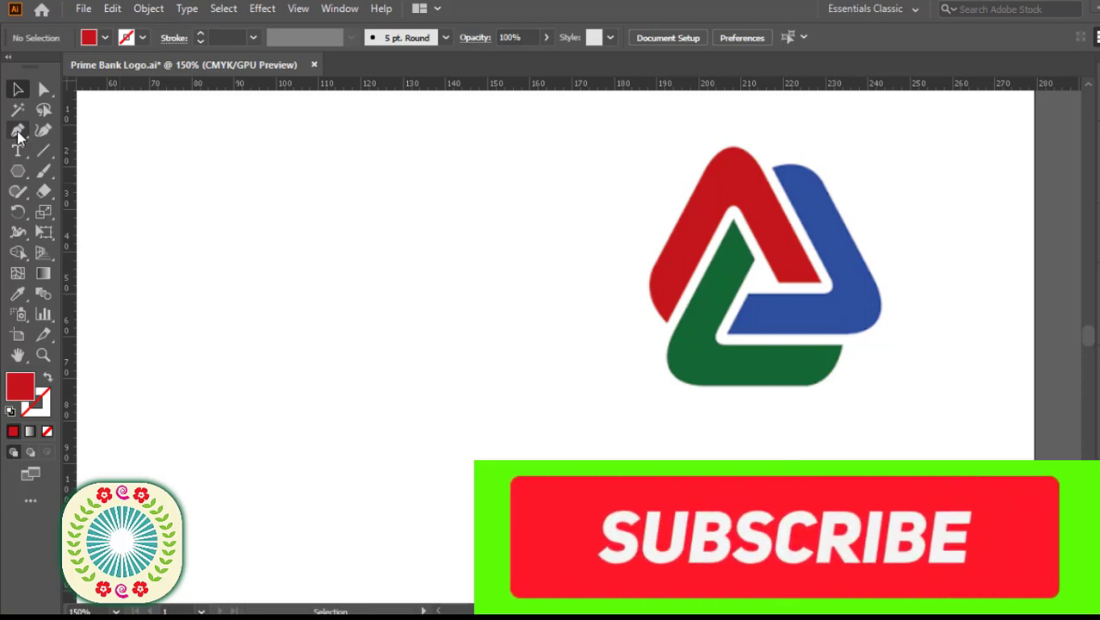
Activate the Pen tool and zoom in to 300% on the reference logo
{"action": "left_click_drag", "start_coordinate": [19, 136], "coordinate": [98, 131]}
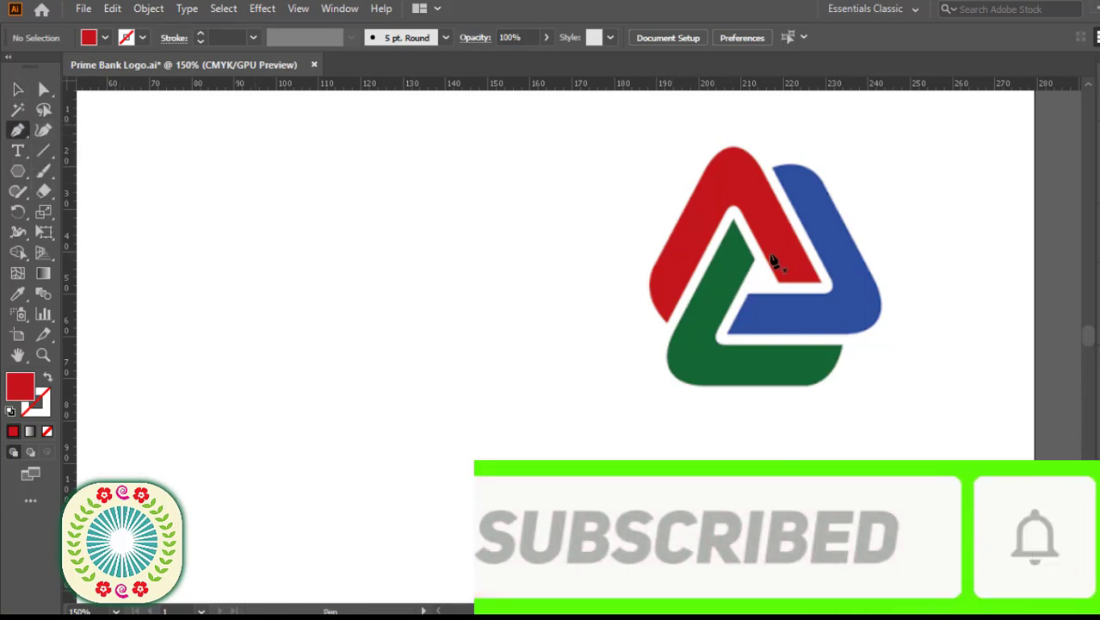
{"action": "scroll", "coordinate": [761, 287], "scroll_direction": "up", "scroll_amount": 1}
{"action": "scroll", "coordinate": [632, 315], "scroll_direction": "up", "scroll_amount": 1}
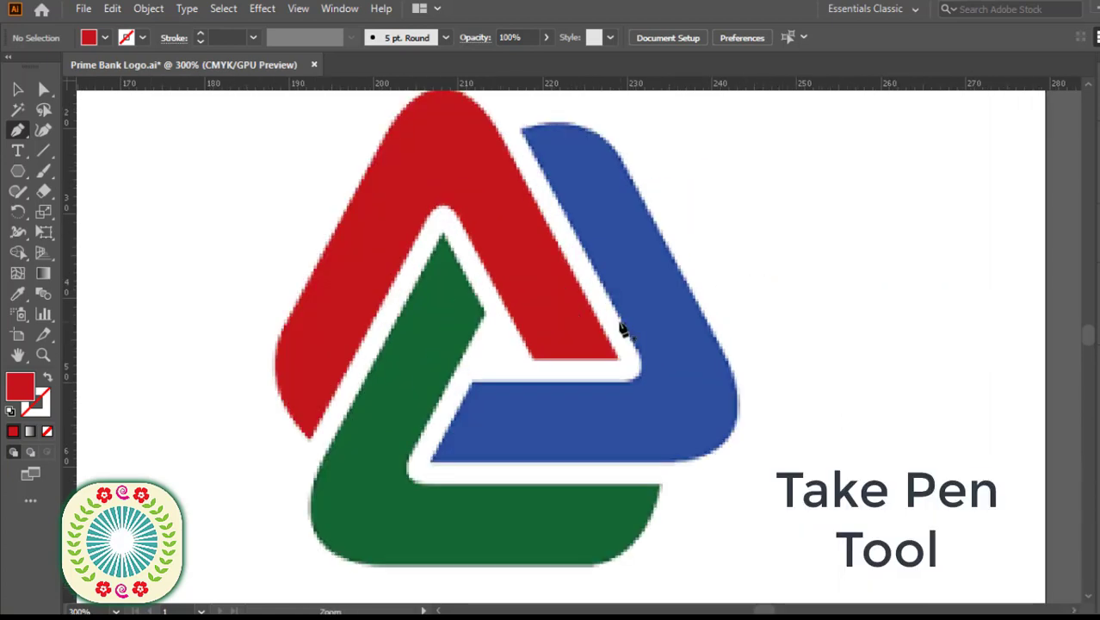
Place Pen anchors along the red piece's inner corner, right edge, rounded top and left edge
{"action": "left_click_drag", "start_coordinate": [655, 350], "coordinate": [694, 404]}
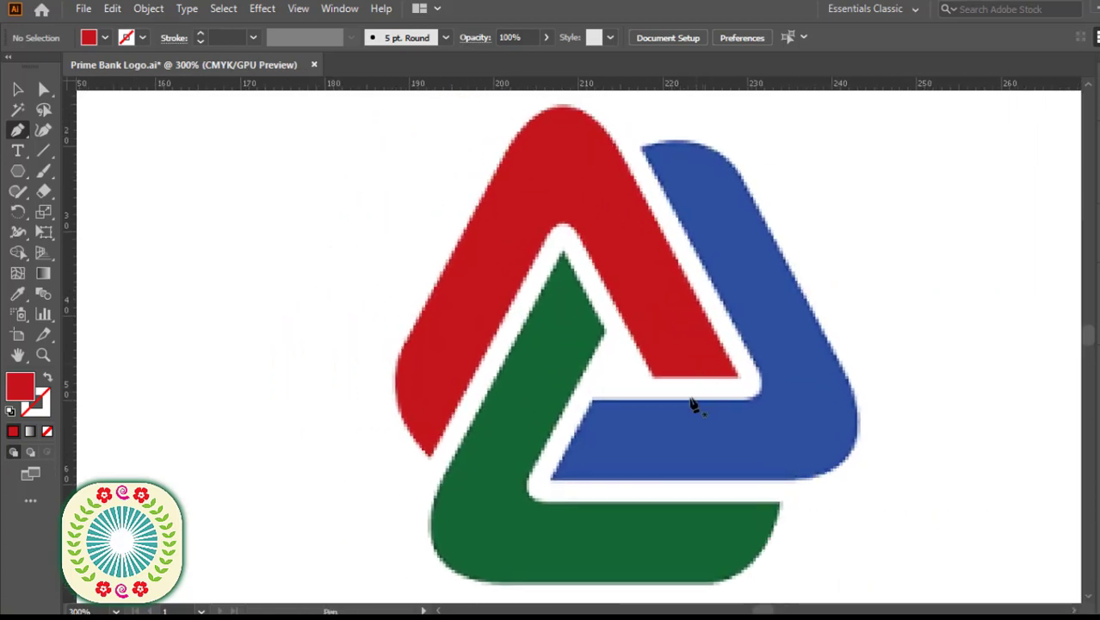
{"action": "left_click", "coordinate": [653, 377]}
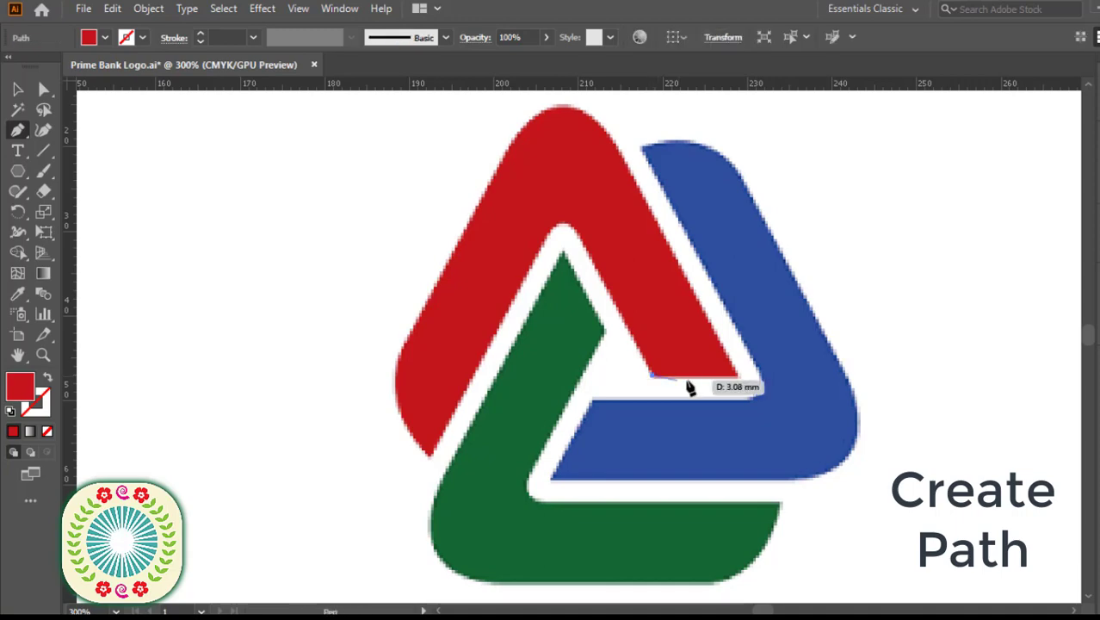
{"action": "left_click", "coordinate": [738, 377]}
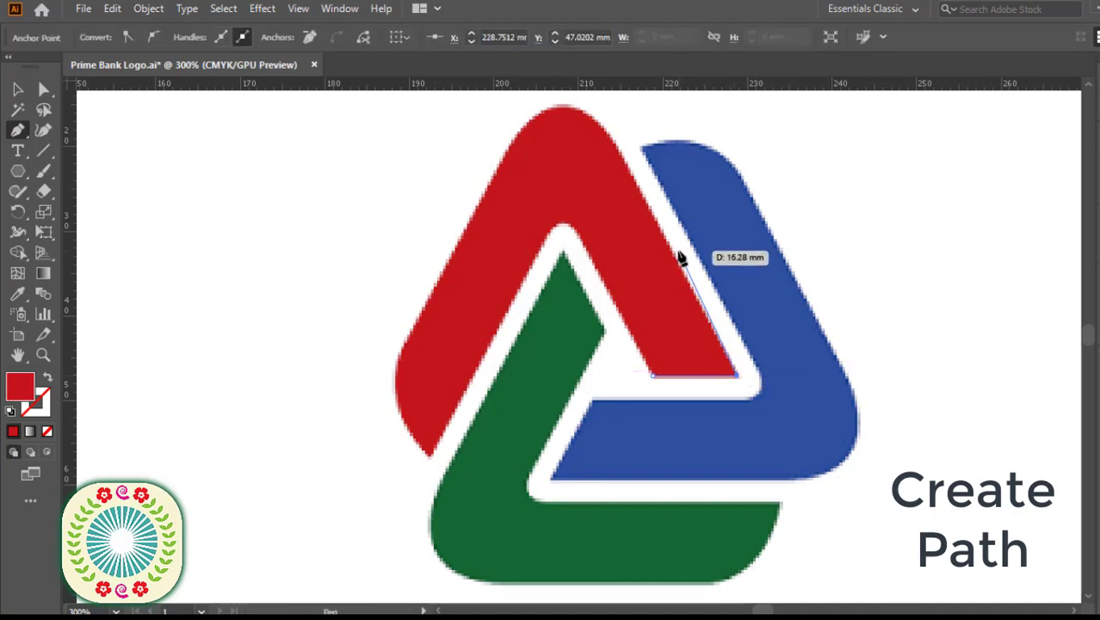
{"action": "left_click", "coordinate": [612, 138]}
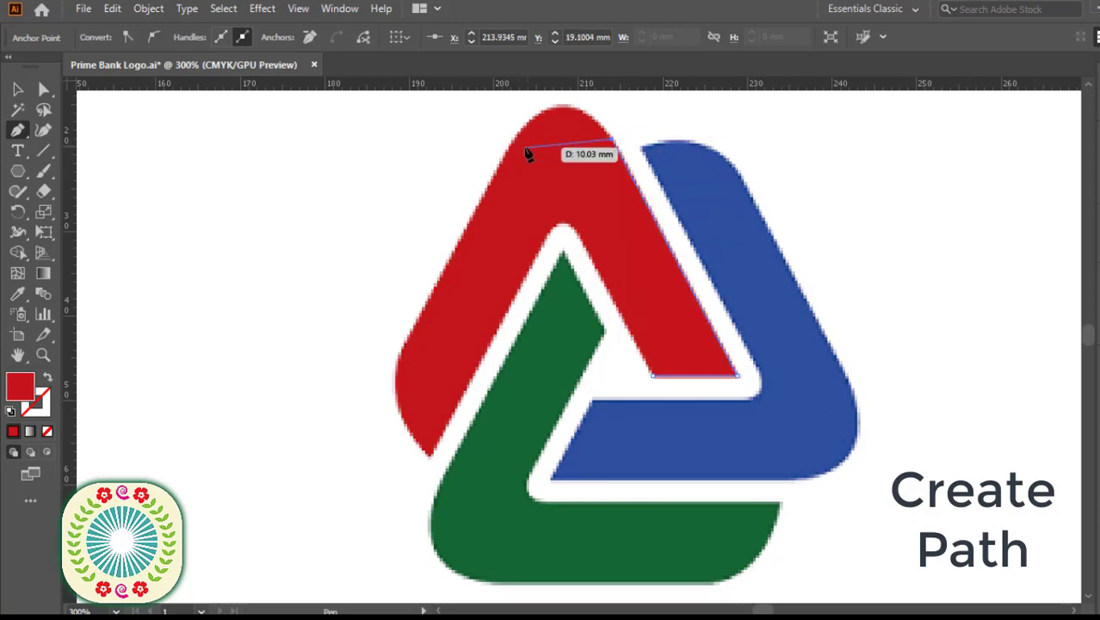
{"action": "left_click_drag", "start_coordinate": [518, 131], "coordinate": [470, 193]}
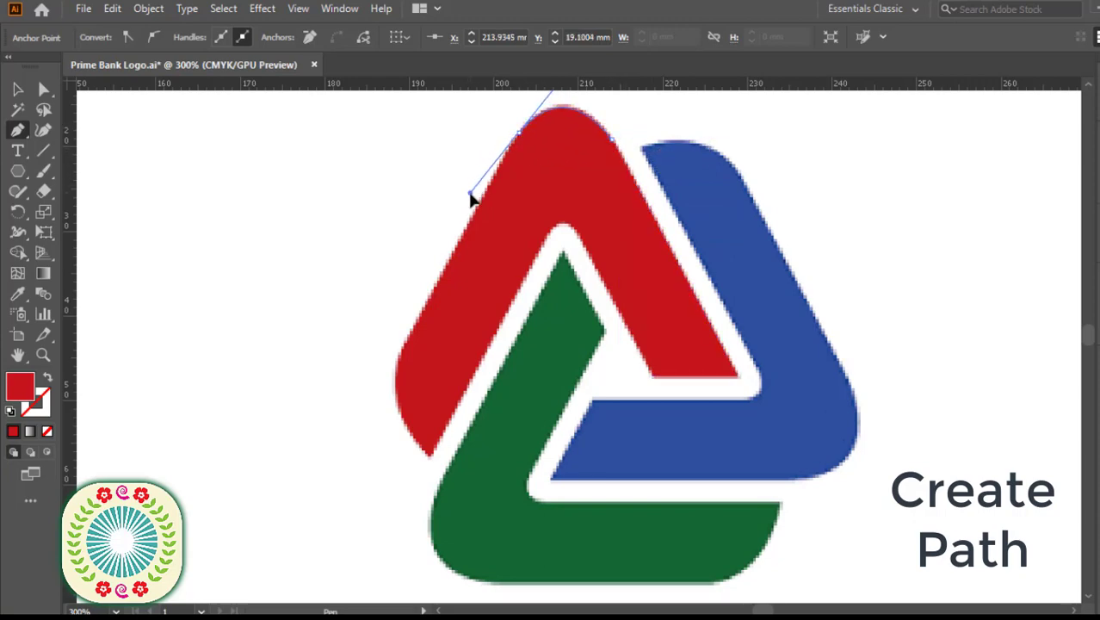
{"action": "left_click", "coordinate": [519, 134]}
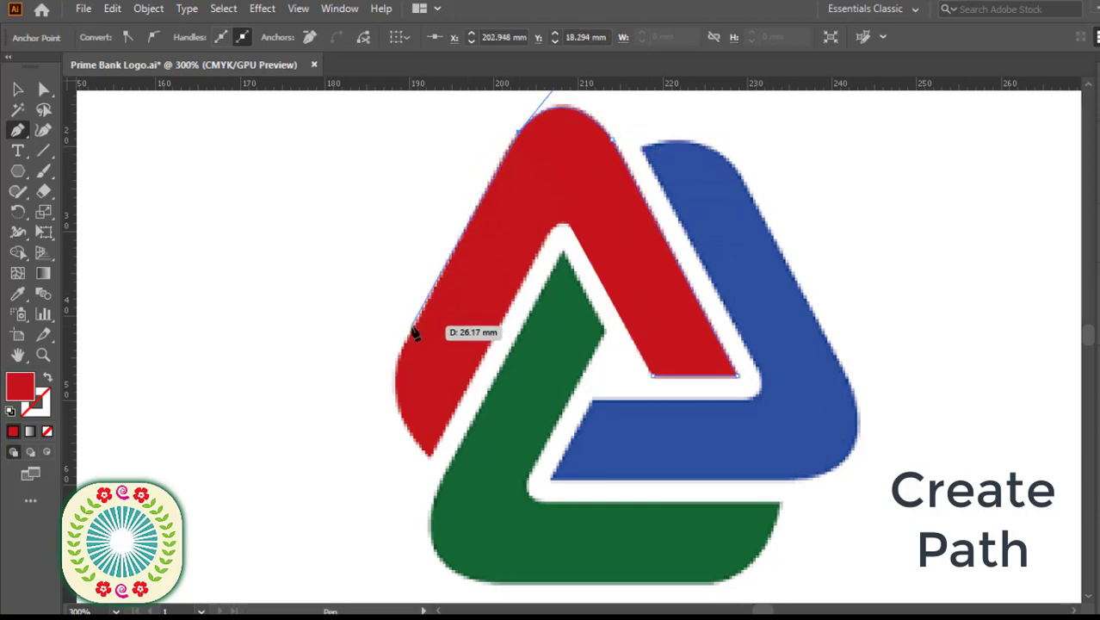
{"action": "left_click", "coordinate": [419, 319]}
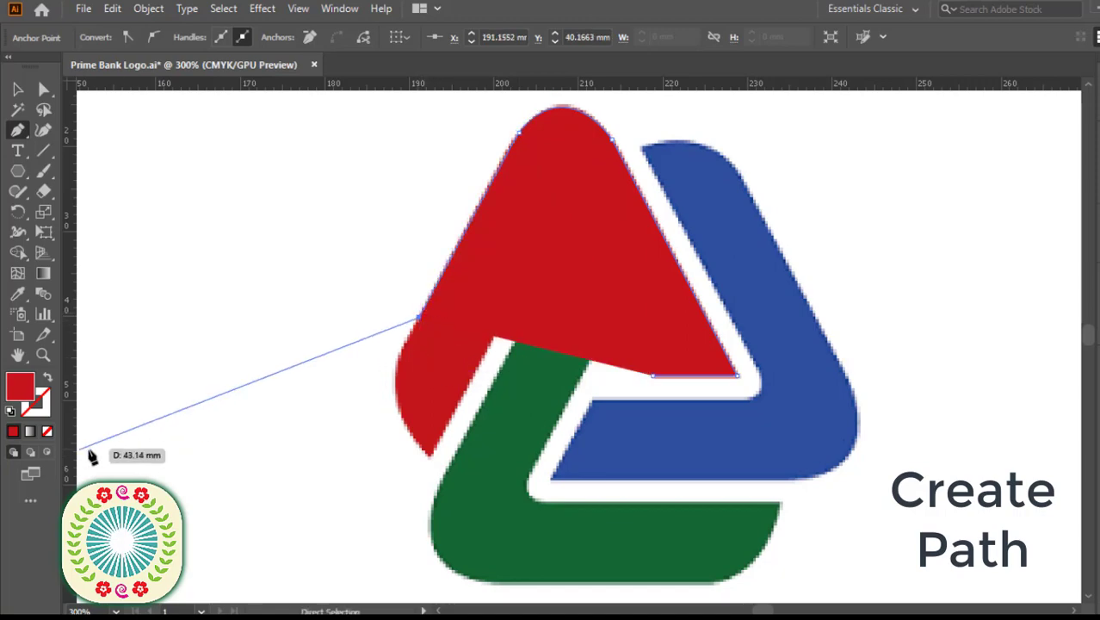
Set the fill to None, then trace the bottom tip and inner apex and close the red outline
{"action": "left_click", "coordinate": [47, 433]}
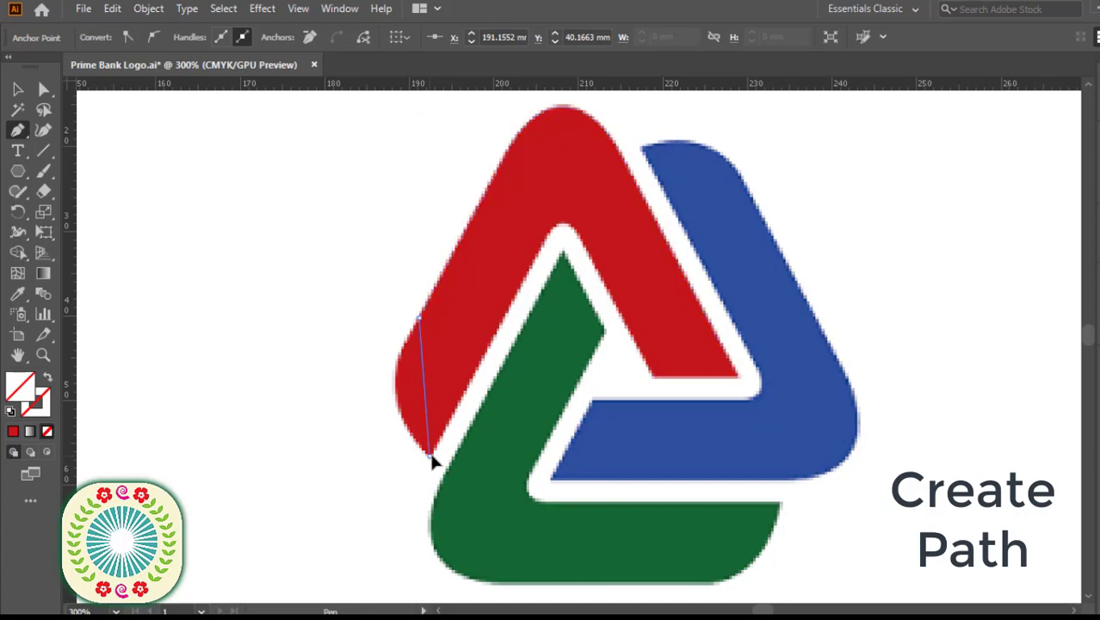
{"action": "mouse_move", "coordinate": [431, 454]}
{"action": "left_mouse_down"}
{"action": "mouse_move", "coordinate": [503, 527]}
{"action": "mouse_move", "coordinate": [431, 454]}
{"action": "left_mouse_up"}
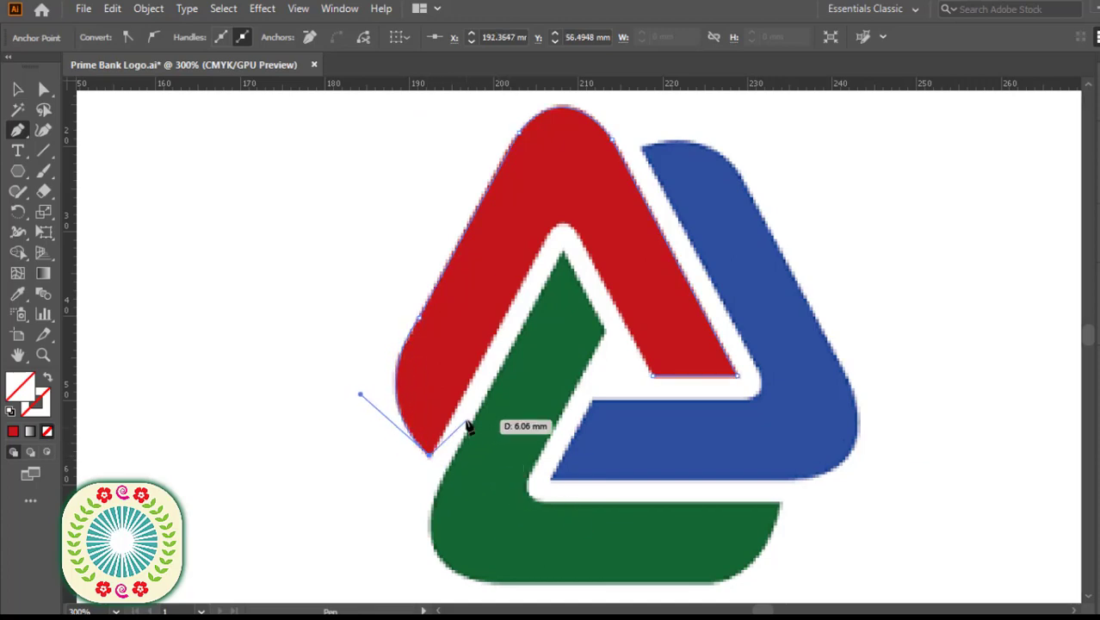
{"action": "left_click", "coordinate": [544, 243]}
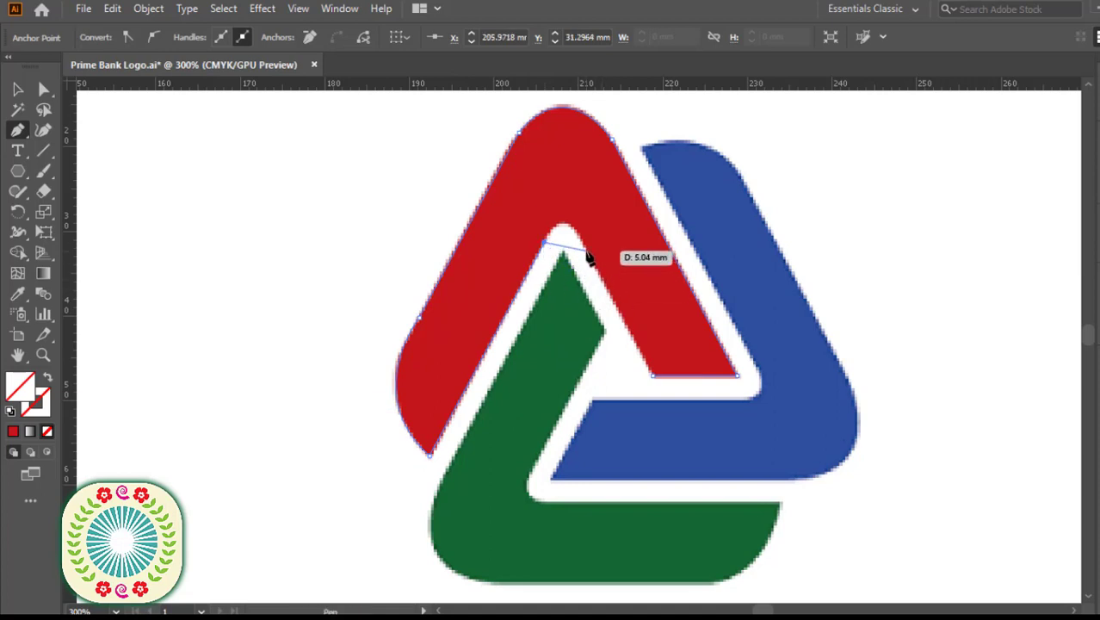
{"action": "left_click_drag", "start_coordinate": [611, 309], "coordinate": [610, 314]}
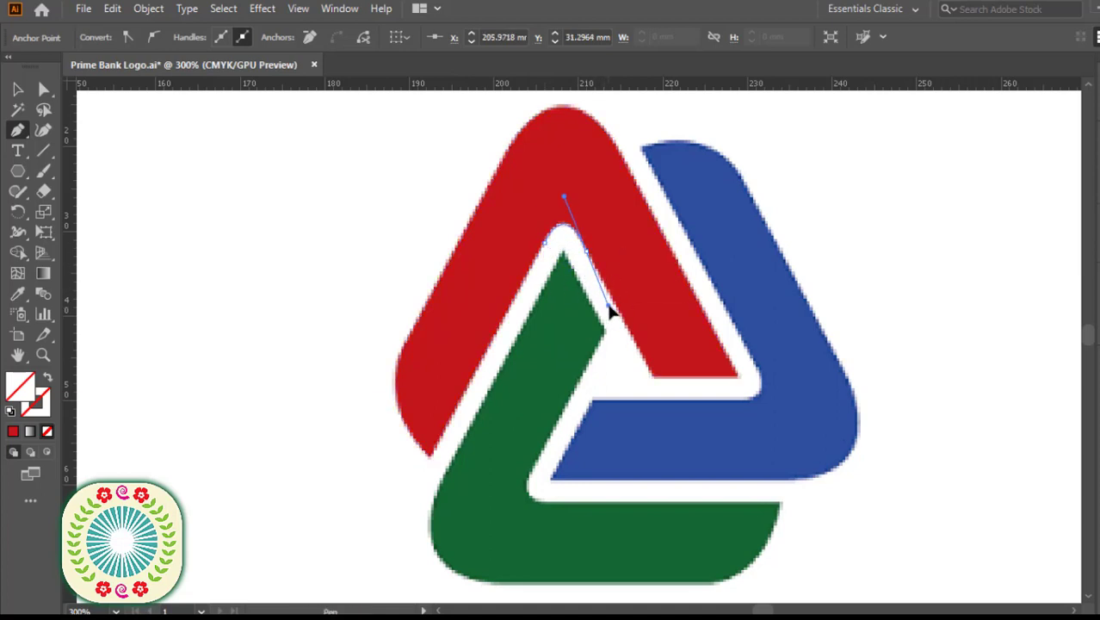
{"action": "left_click", "coordinate": [653, 375]}
{"action": "left_click", "coordinate": [737, 376]}
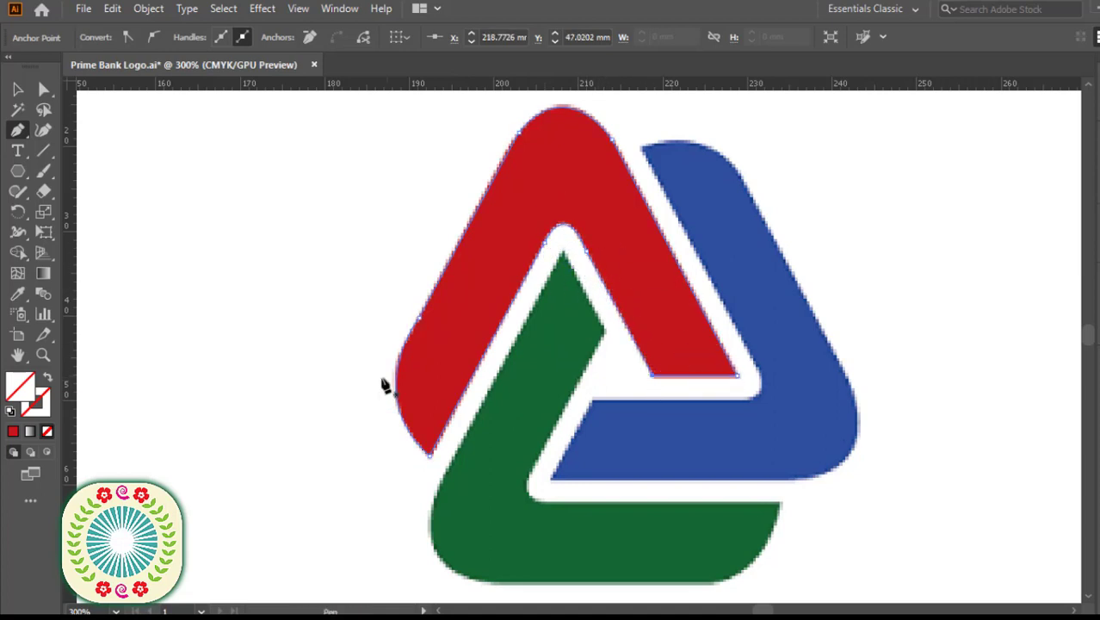
{"action": "left_click", "coordinate": [43, 89]}
{"action": "scroll", "coordinate": [519, 411], "scroll_direction": "up", "scroll_amount": 2}
At 800% zoom, reshape the red outline's bottom-tip anchor and curve, then zoom back out
{"action": "scroll", "coordinate": [573, 364], "scroll_direction": "up", "scroll_amount": 2}
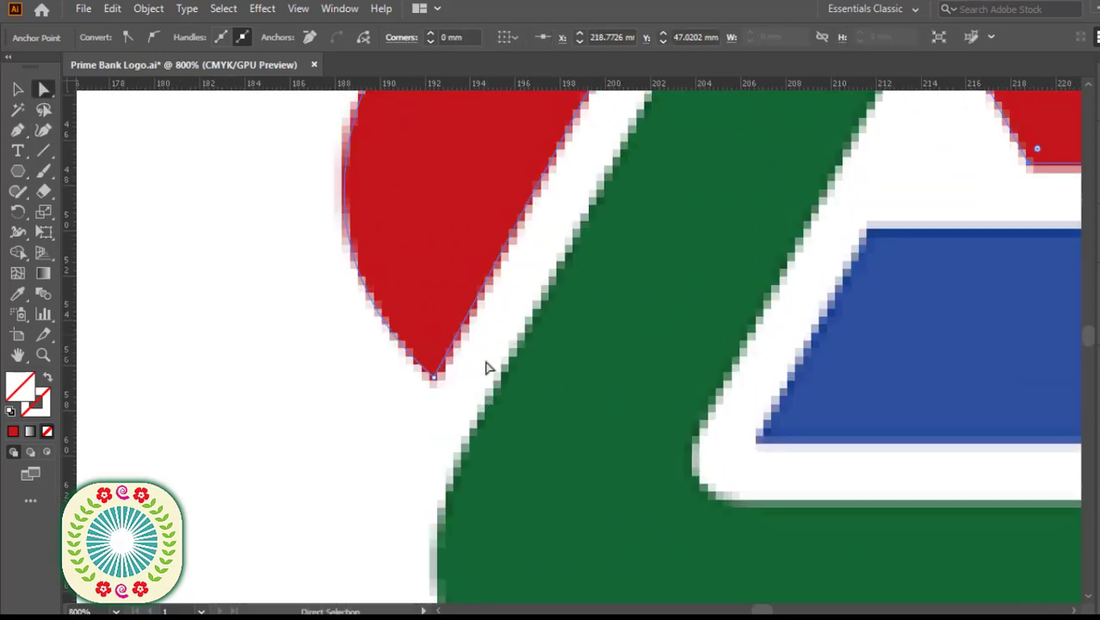
{"action": "scroll", "coordinate": [484, 368], "scroll_direction": "up", "scroll_amount": 3}
{"action": "left_click", "coordinate": [444, 499]}
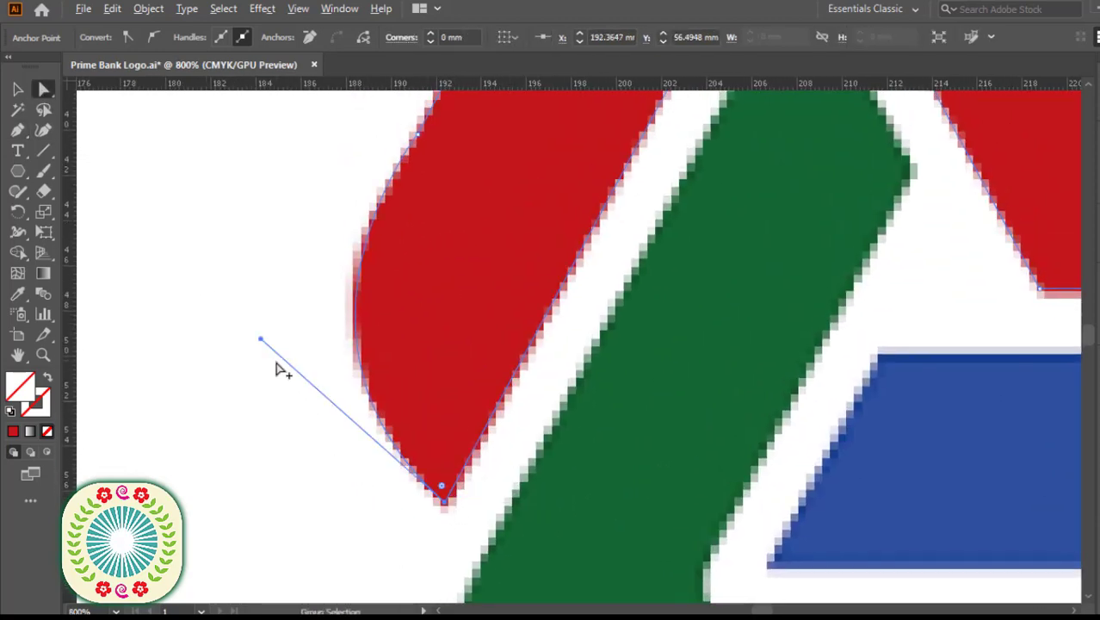
{"action": "left_click_drag", "start_coordinate": [260, 339], "coordinate": [261, 338]}
{"action": "left_click_drag", "start_coordinate": [446, 508], "coordinate": [449, 510]}
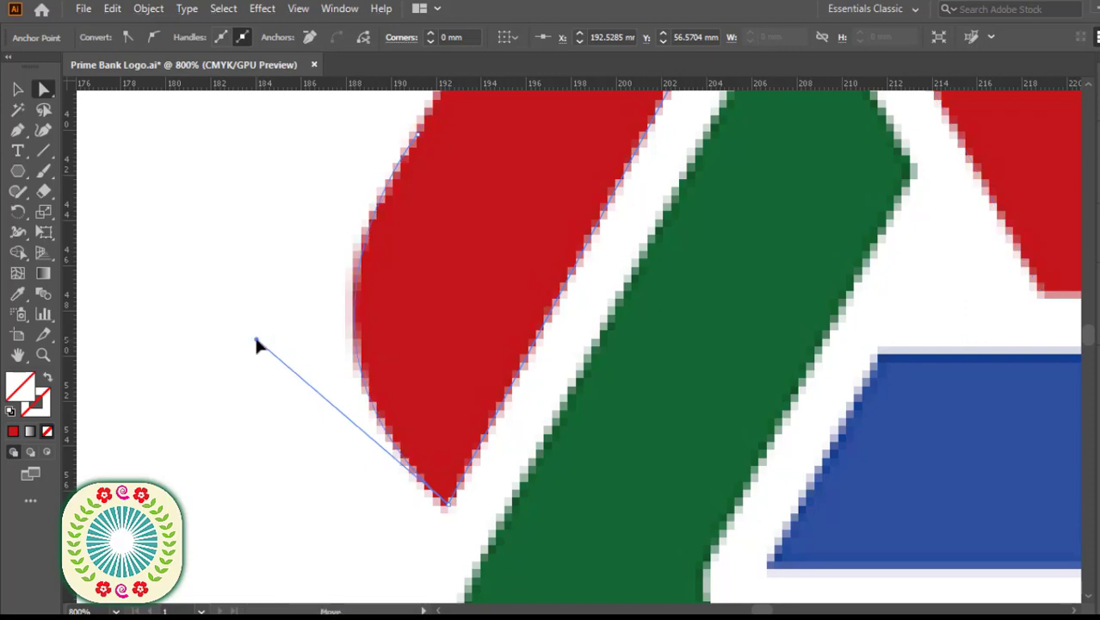
{"action": "mouse_move", "coordinate": [485, 365]}
{"action": "left_mouse_down"}
{"action": "mouse_move", "coordinate": [459, 310]}
{"action": "mouse_move", "coordinate": [491, 263]}
{"action": "left_mouse_up"}
{"action": "scroll", "coordinate": [459, 310], "scroll_direction": "up", "scroll_amount": 3}
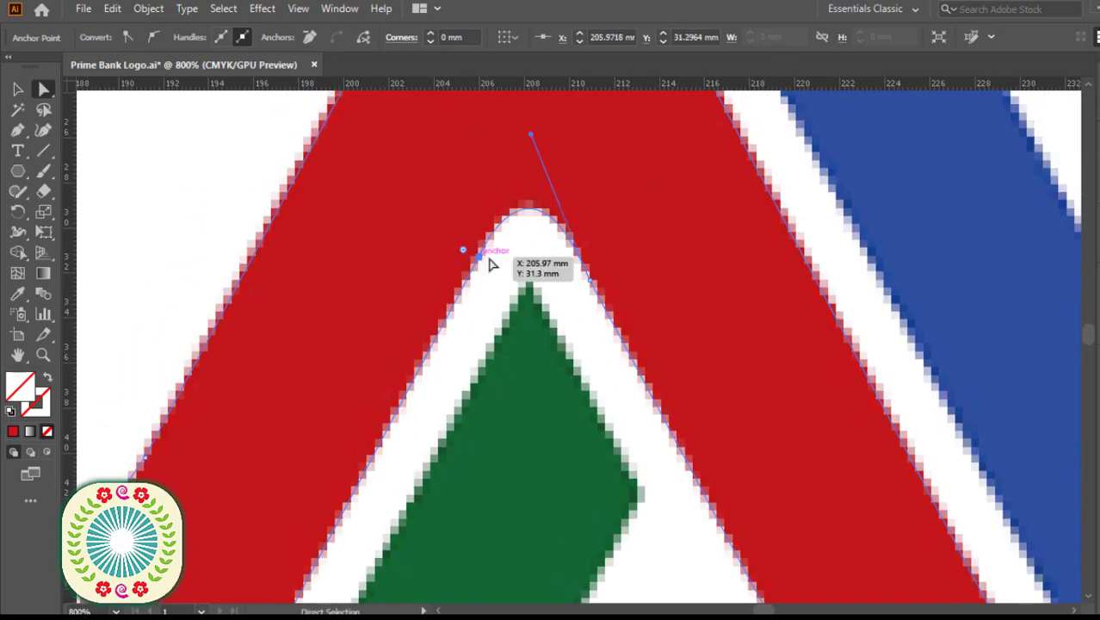
{"action": "key", "text": "ctrl+minus"}
{"action": "key", "text": "ctrl+minus"}
{"action": "key", "text": "ctrl+minus"}
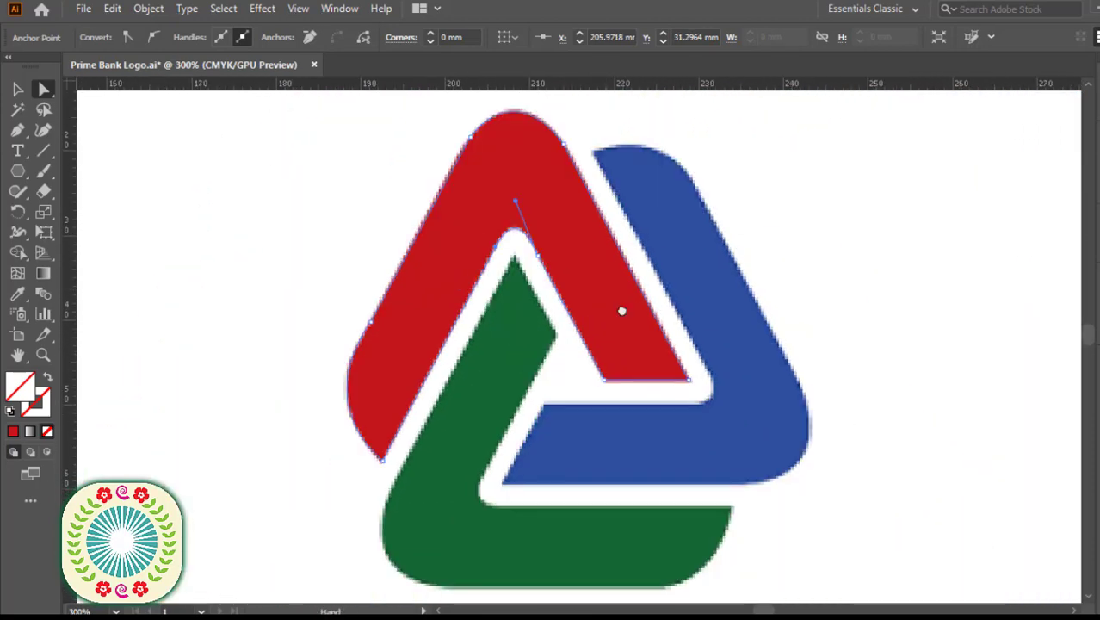
{"action": "key", "text": "ctrl+minus"}
{"action": "key", "text": "ctrl+minus"}
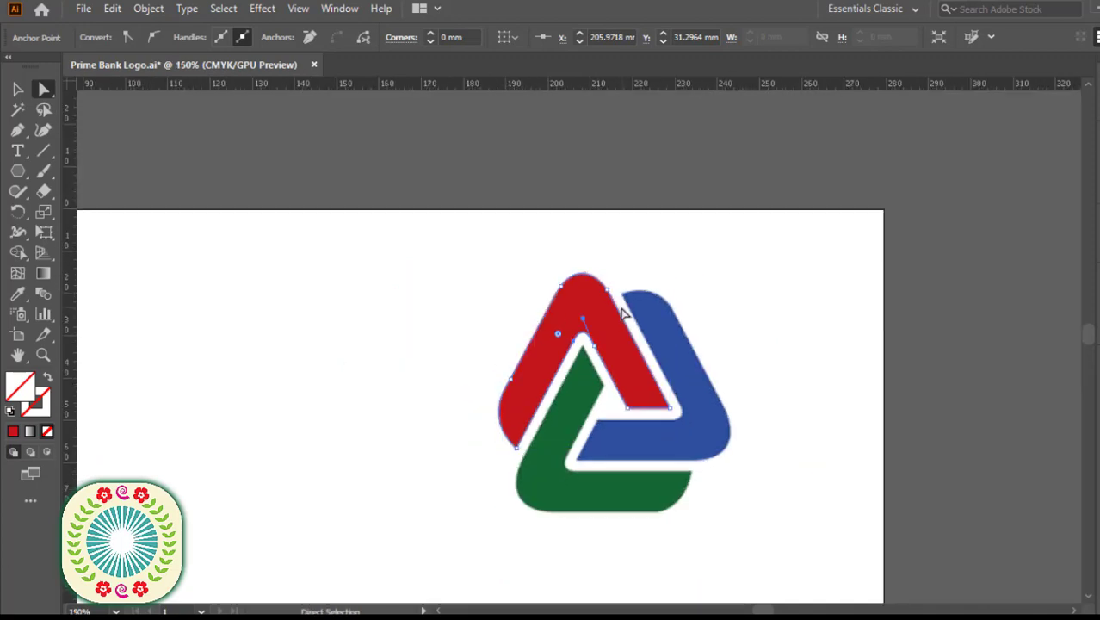
Move a copy of the red outline left and fill it with the logo's sampled red
{"action": "left_click_drag", "start_coordinate": [643, 436], "coordinate": [716, 293]}
{"action": "key", "text": "v"}
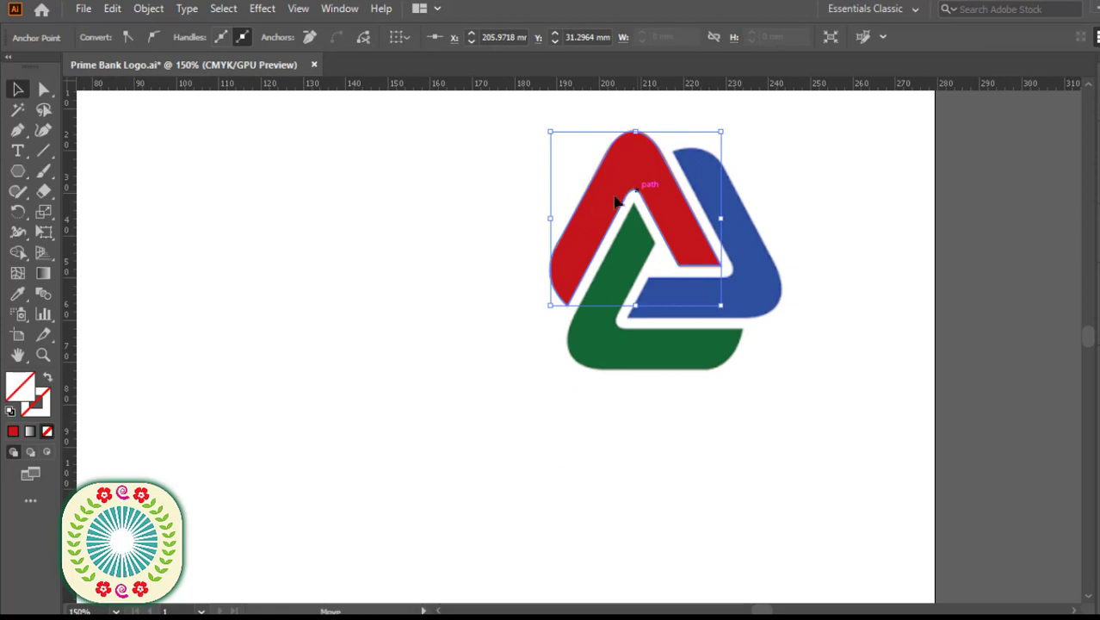
{"action": "left_click_drag", "start_coordinate": [616, 201], "coordinate": [335, 258]}
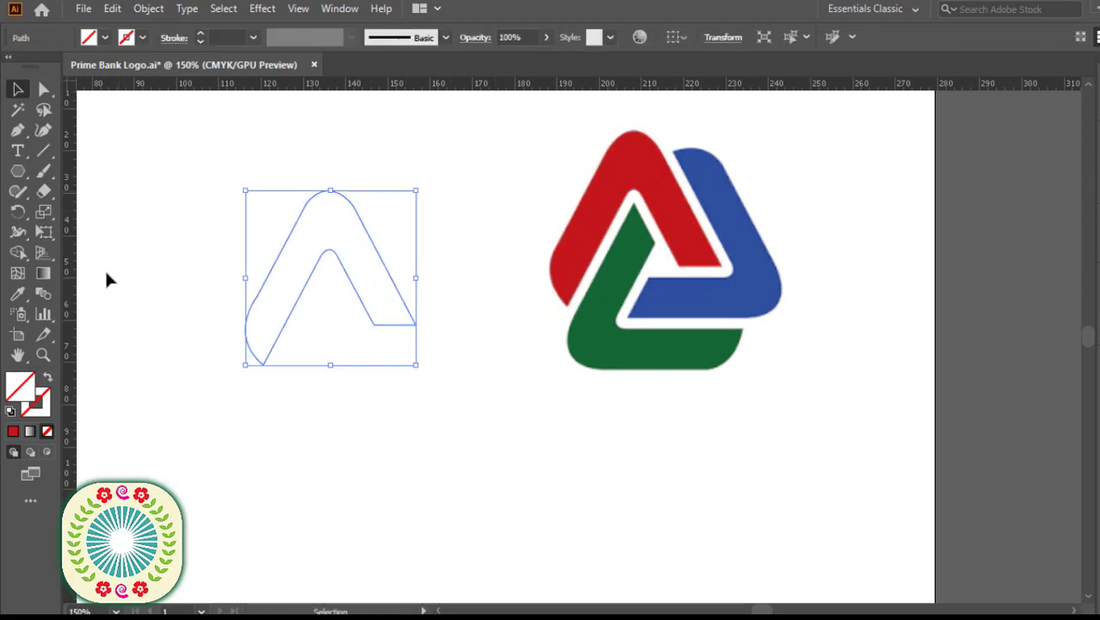
{"action": "left_click", "coordinate": [25, 293]}
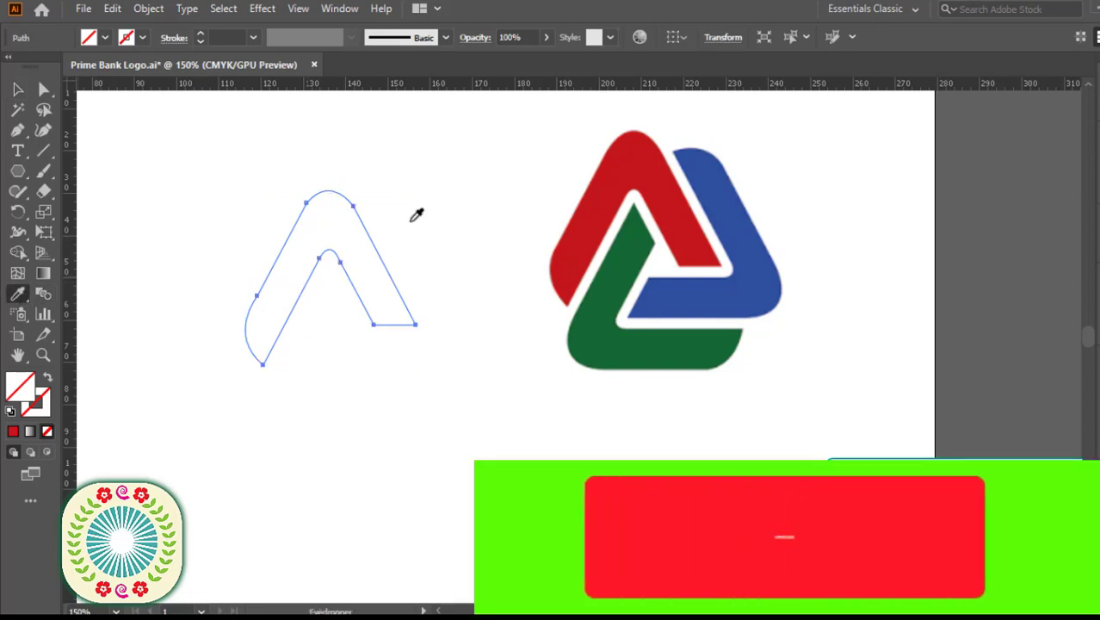
{"action": "left_click", "coordinate": [610, 174]}
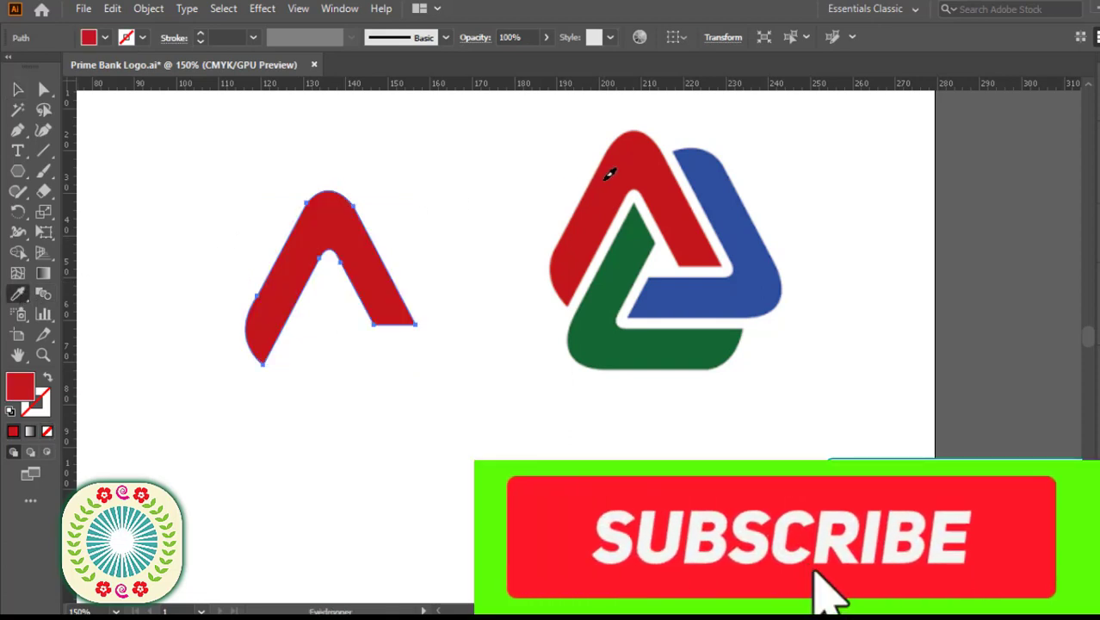
Deselect the red shape and drag a horizontal guide down from the top ruler
{"action": "left_click", "coordinate": [17, 89]}
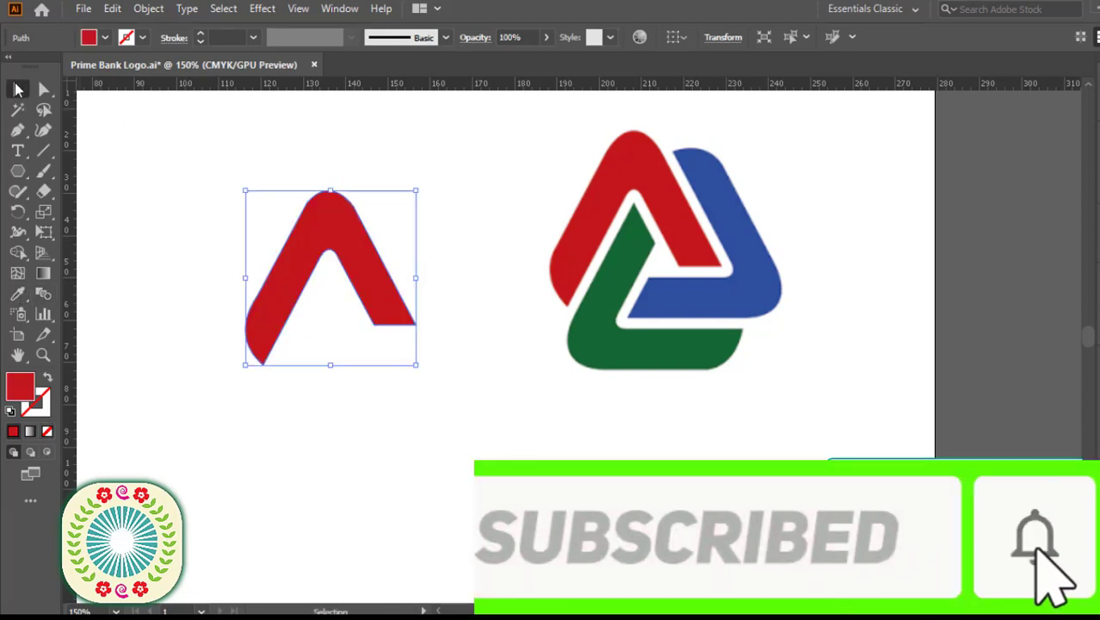
{"action": "left_click", "coordinate": [158, 165]}
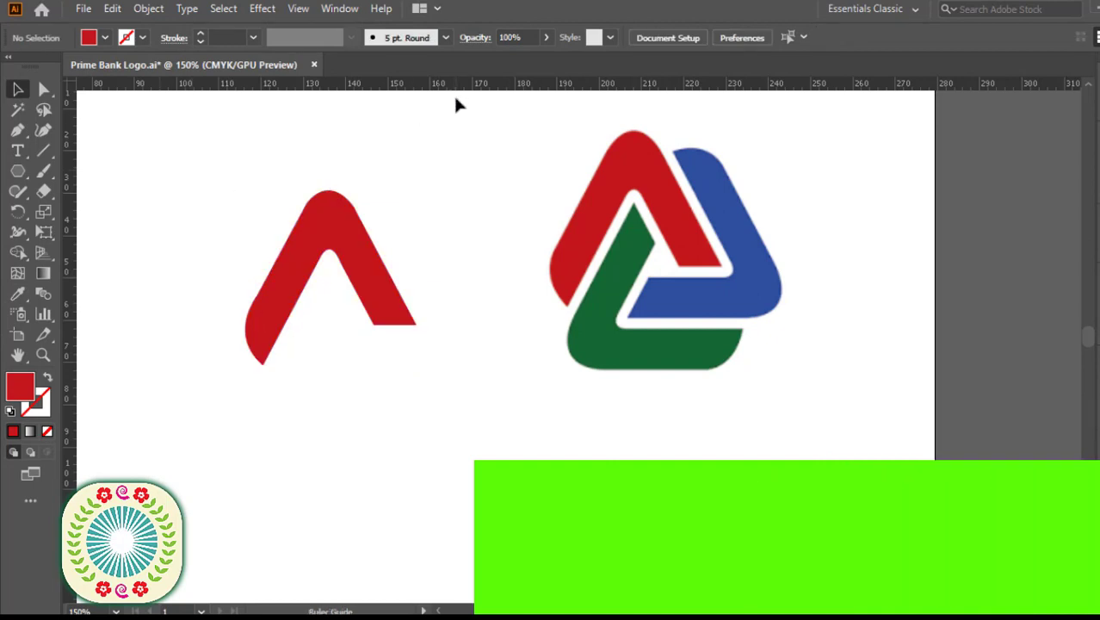
{"action": "mouse_move", "coordinate": [454, 84]}
{"action": "left_mouse_down"}
{"action": "mouse_move", "coordinate": [439, 326]}
{"action": "mouse_move", "coordinate": [463, 120]}
{"action": "left_mouse_up"}
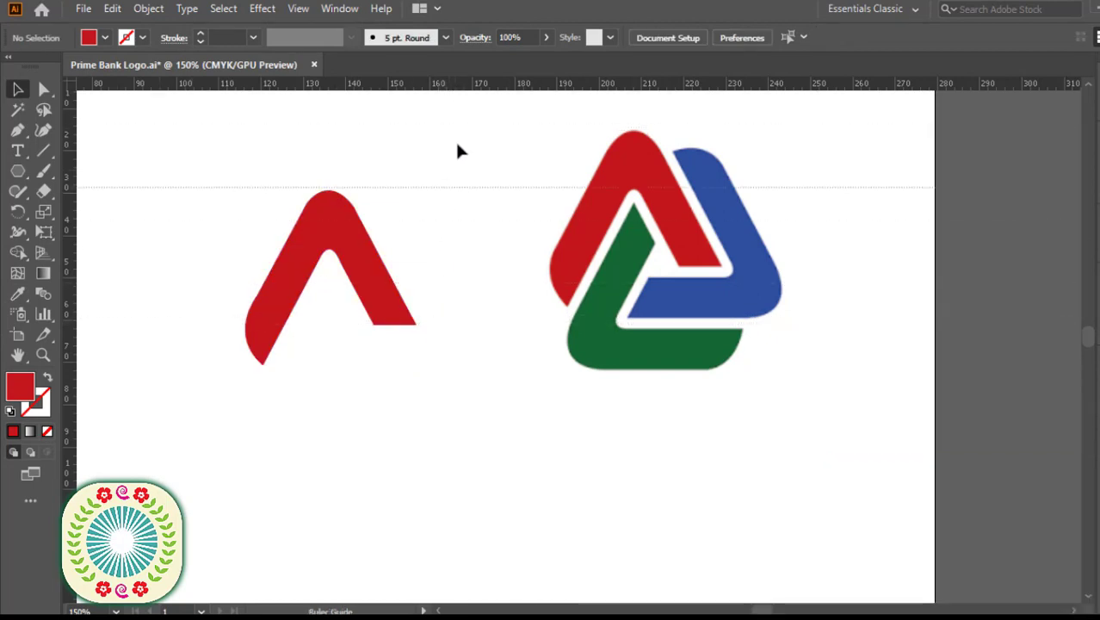
Alt-drag a copy of the red A-shape, rotate it to about 124° and fit it inside the original
{"action": "left_click", "coordinate": [364, 258]}
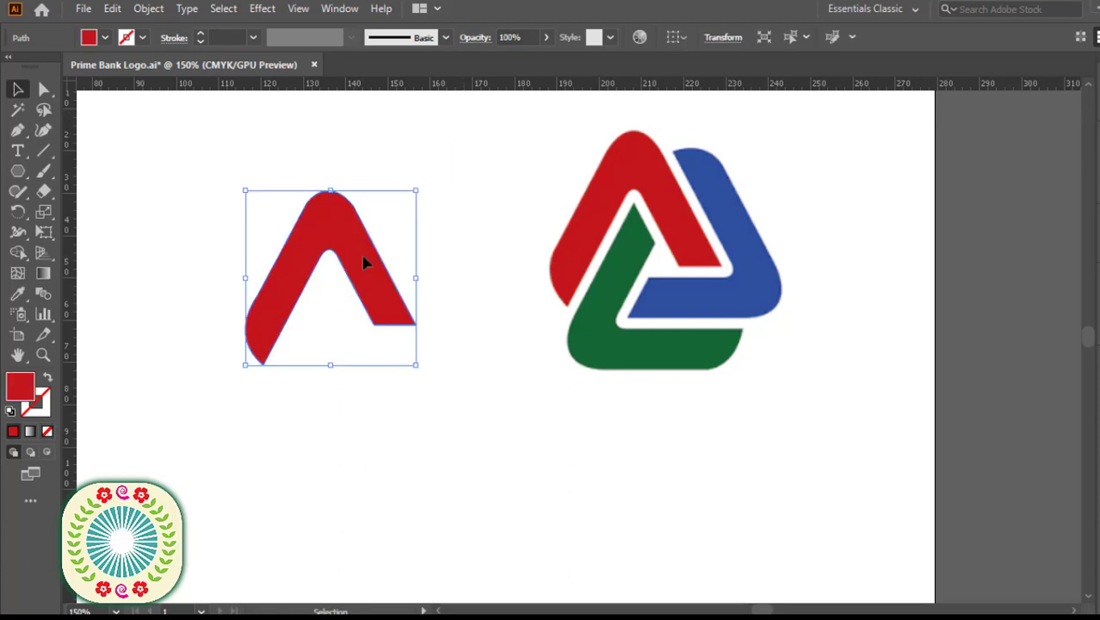
{"action": "left_click_drag", "start_coordinate": [363, 258], "coordinate": [385, 372]}
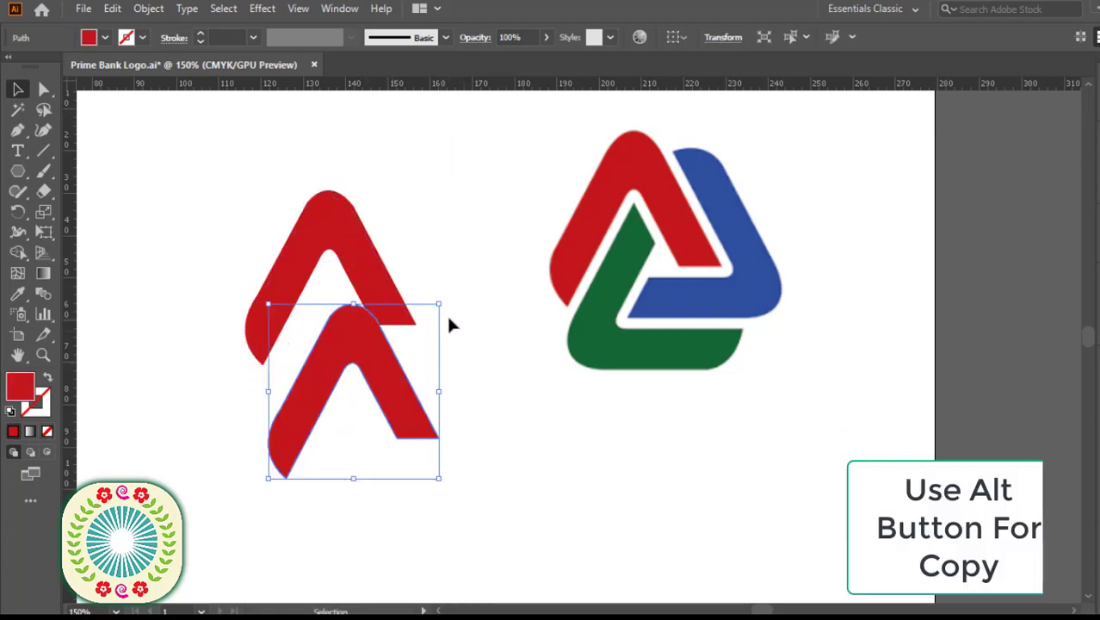
{"action": "key", "text": "ctrl+plus"}
{"action": "left_click_drag", "start_coordinate": [573, 358], "coordinate": [556, 355]}
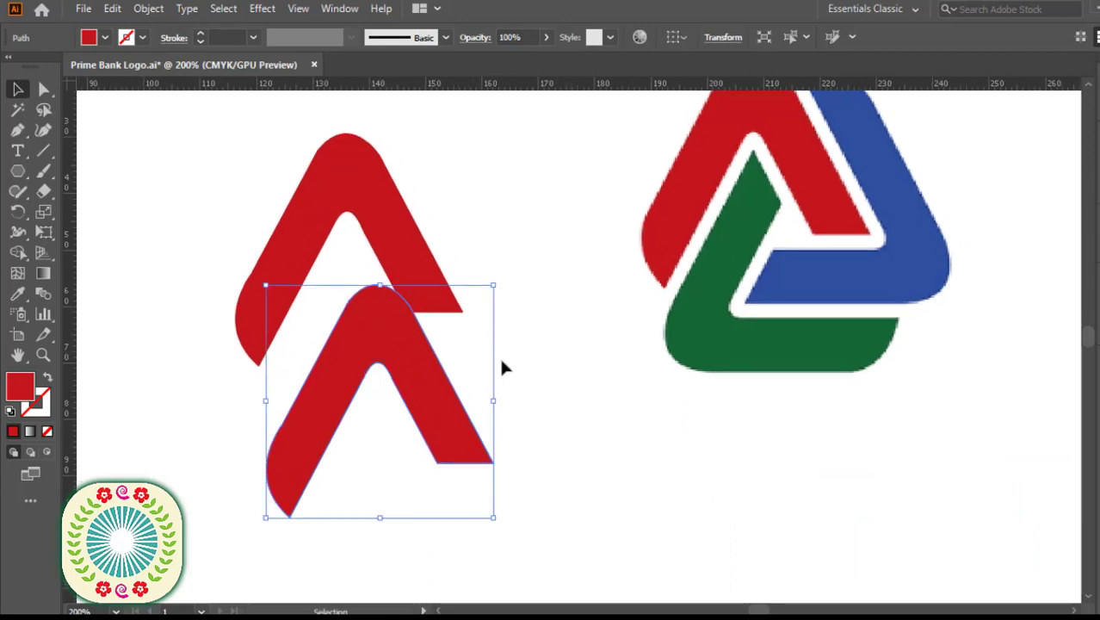
{"action": "mouse_move", "coordinate": [503, 284]}
{"action": "left_mouse_down"}
{"action": "mouse_move", "coordinate": [189, 352]}
{"action": "mouse_move", "coordinate": [202, 392]}
{"action": "left_mouse_up"}
{"action": "left_click_drag", "start_coordinate": [337, 393], "coordinate": [326, 346]}
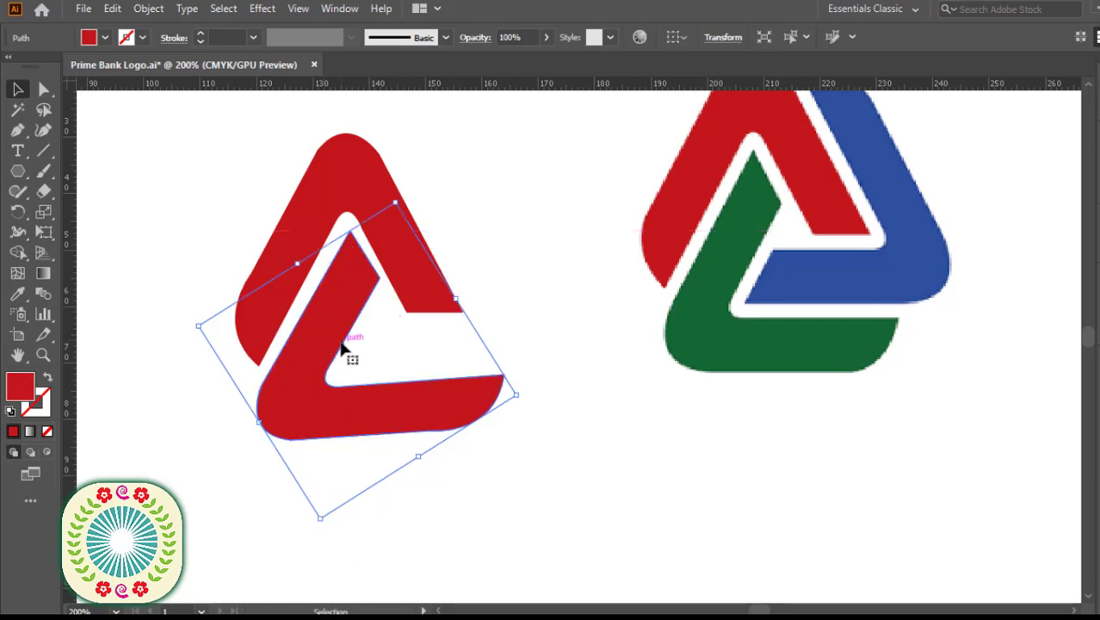
{"action": "key", "text": "ctrl+equal"}
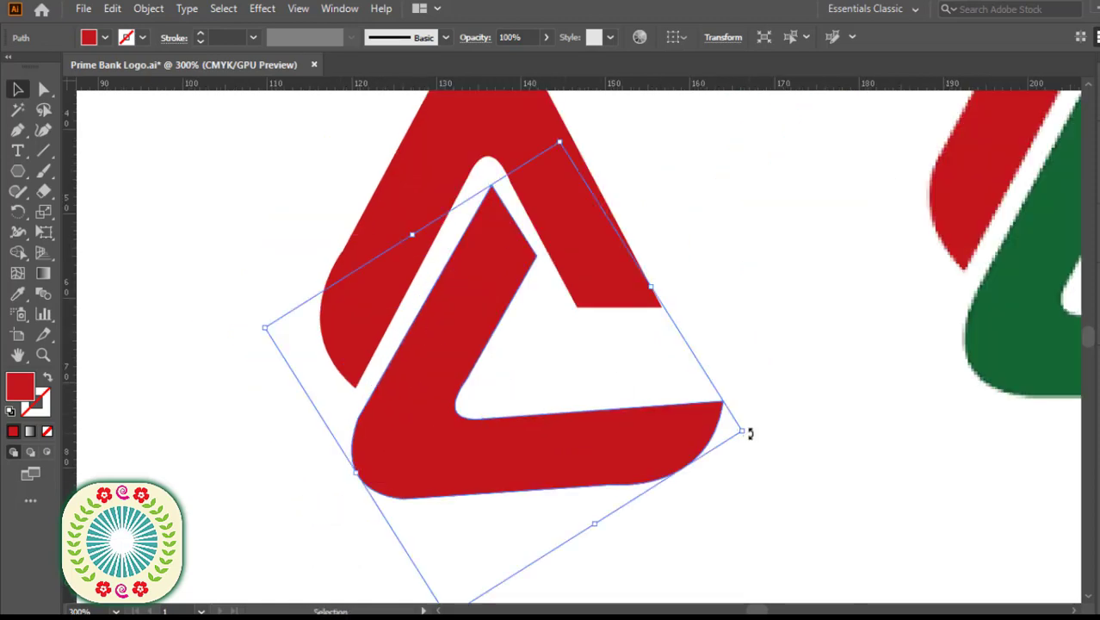
{"action": "left_click_drag", "start_coordinate": [750, 434], "coordinate": [752, 439]}
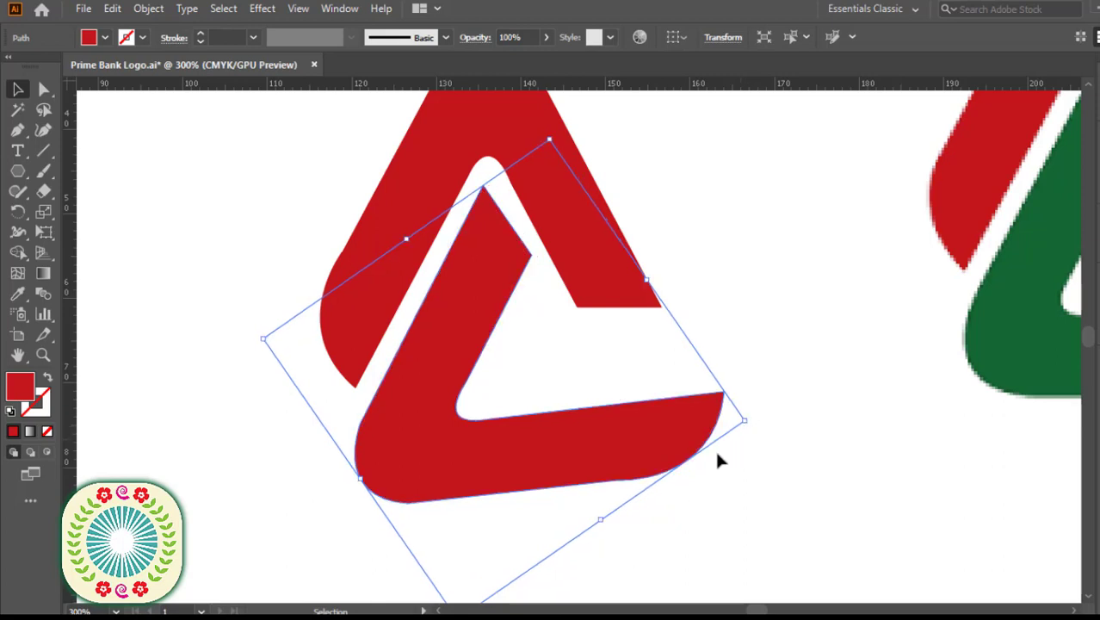
Lower the copy's right corner anchor and drag the inner corner's handle into a tighter rounded bend
{"action": "left_click", "coordinate": [44, 89]}
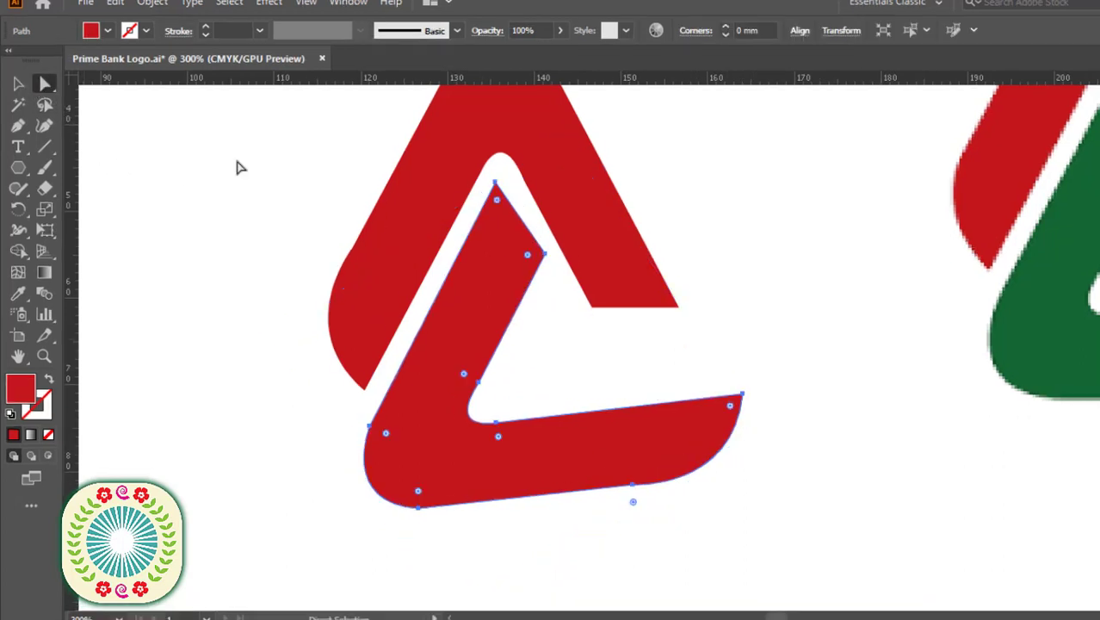
{"action": "left_click_drag", "start_coordinate": [602, 381], "coordinate": [764, 518]}
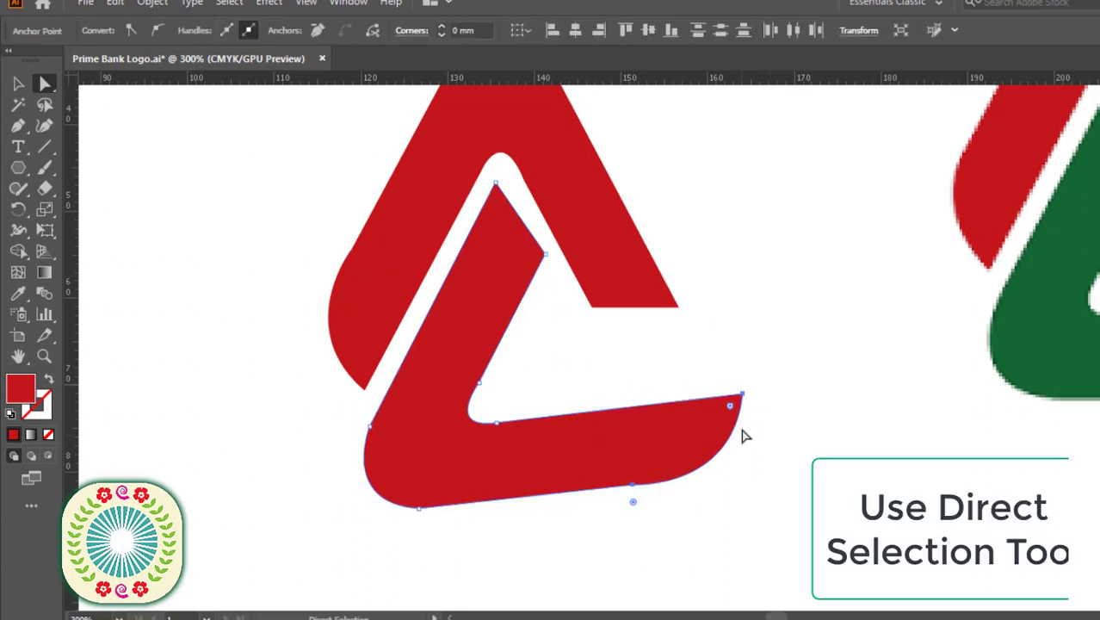
{"action": "left_click_drag", "start_coordinate": [746, 401], "coordinate": [742, 418]}
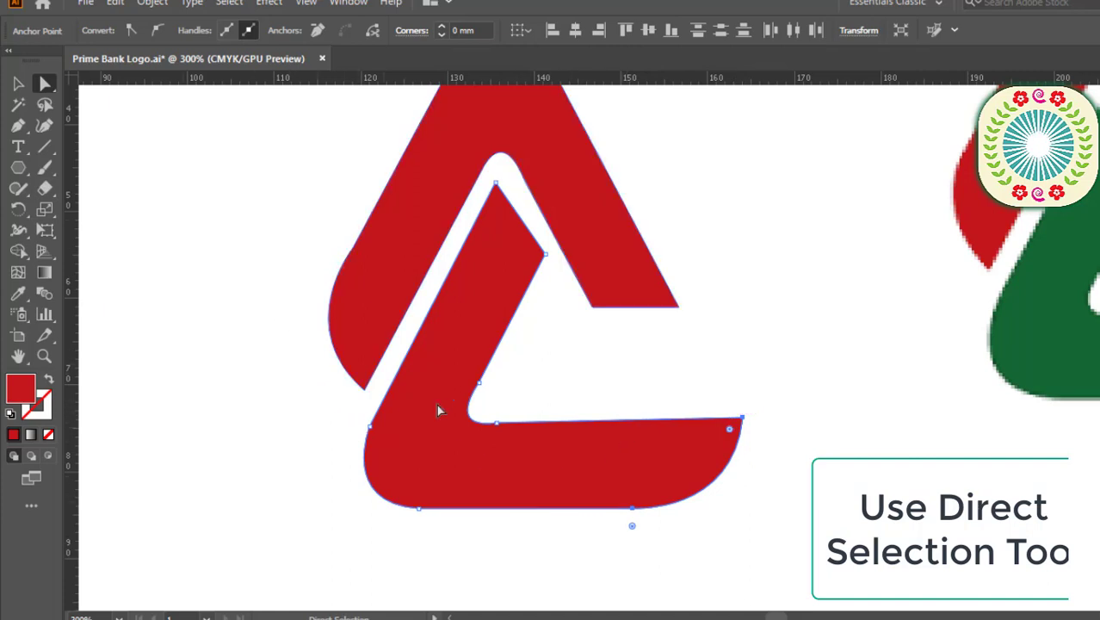
{"action": "left_click", "coordinate": [497, 423]}
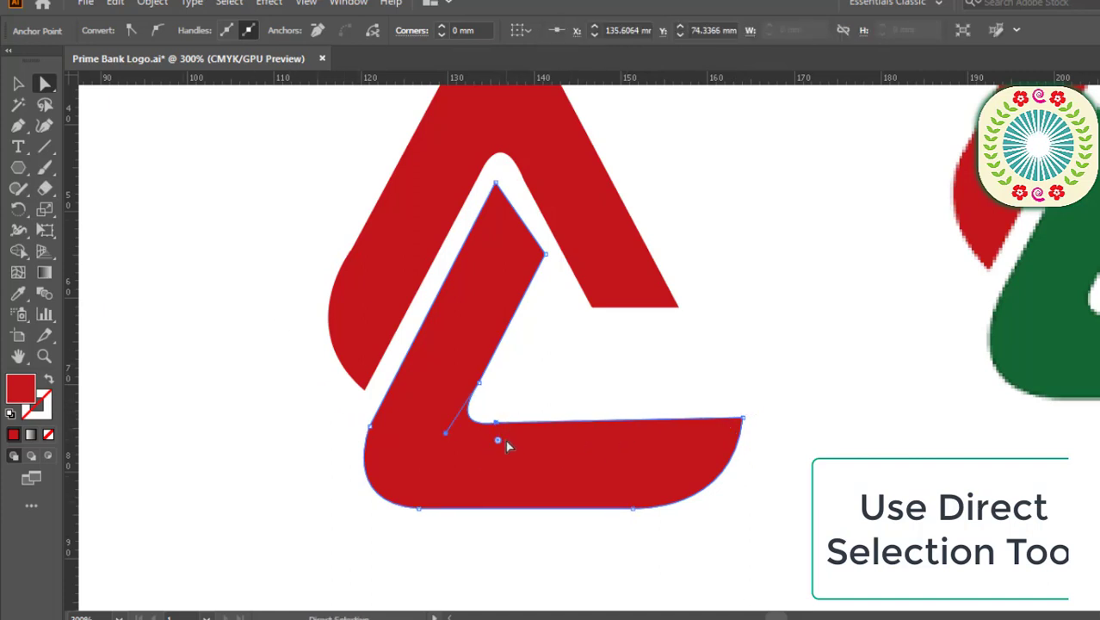
{"action": "scroll", "coordinate": [551, 396], "scroll_direction": "up", "scroll_amount": 1}
{"action": "scroll", "coordinate": [557, 394], "scroll_direction": "up", "scroll_amount": 1}
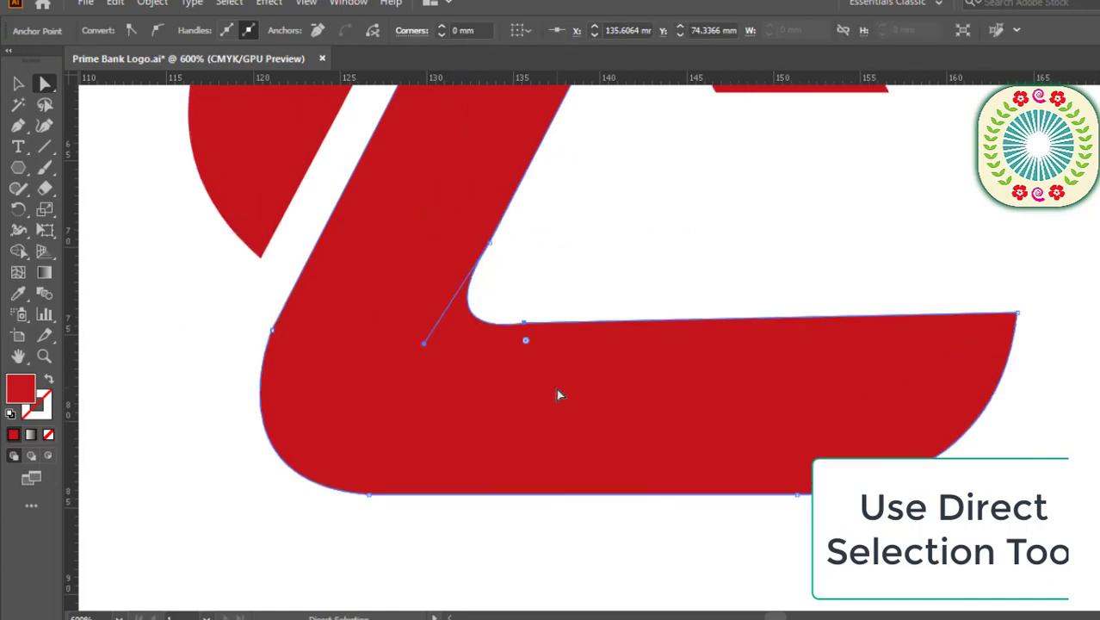
{"action": "scroll", "coordinate": [557, 389], "scroll_direction": "up", "scroll_amount": 1}
{"action": "left_click_drag", "start_coordinate": [424, 391], "coordinate": [434, 375]}
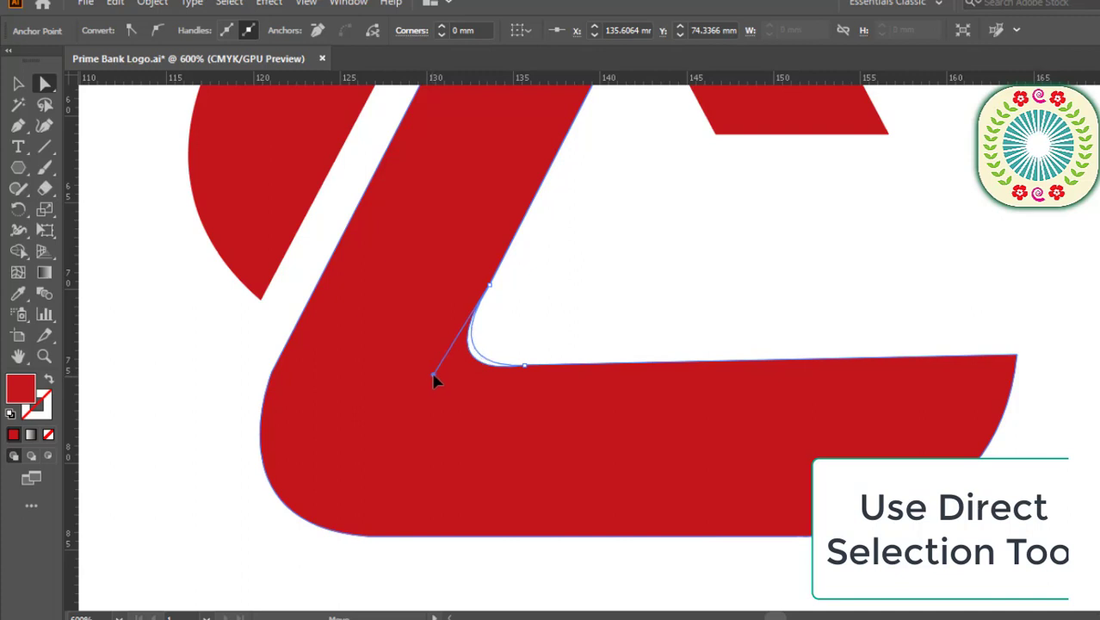
{"action": "left_click_drag", "start_coordinate": [435, 381], "coordinate": [435, 381]}
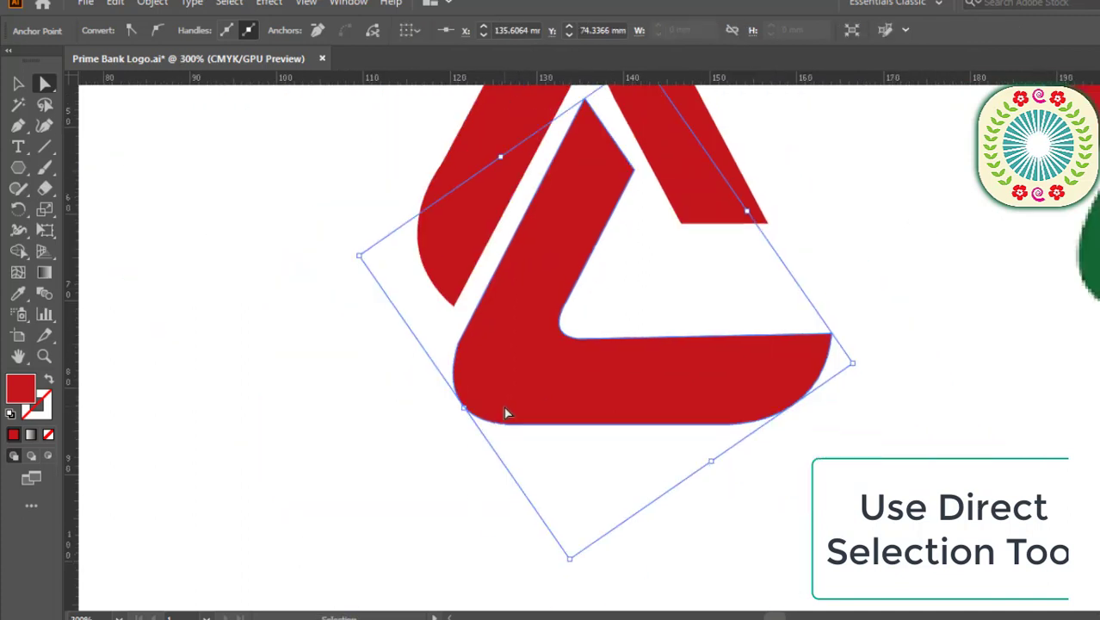
Copy the reshaped arm to the right and nudge the second arm's tip anchor down and left
{"action": "left_click", "coordinate": [18, 83]}
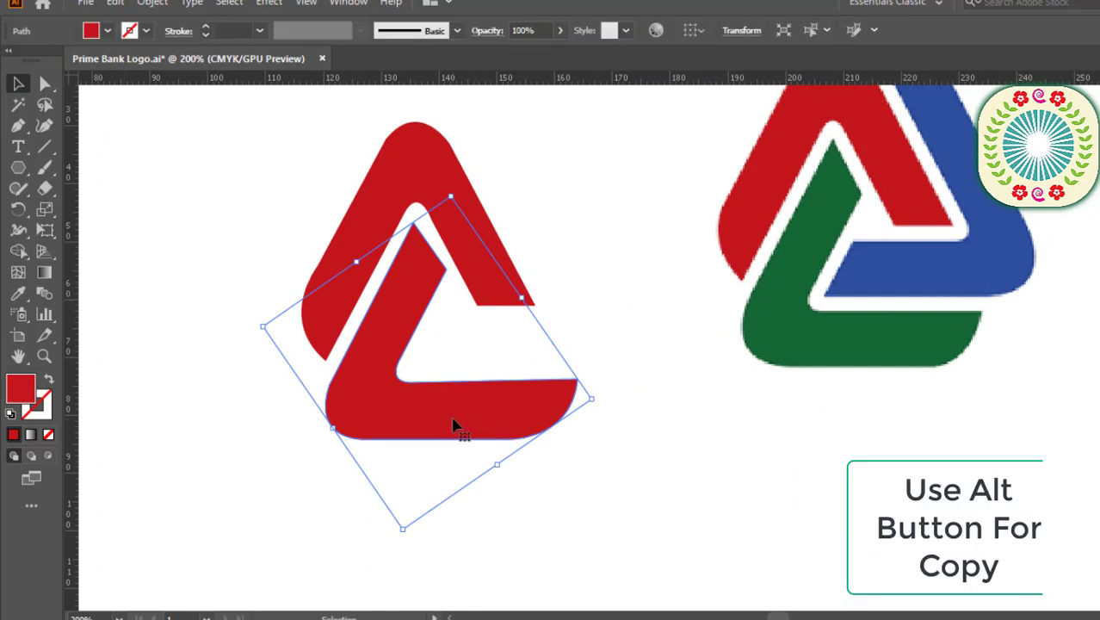
{"action": "mouse_move", "coordinate": [467, 426]}
{"action": "left_mouse_down"}
{"action": "mouse_move", "coordinate": [634, 374]}
{"action": "mouse_move", "coordinate": [637, 351]}
{"action": "left_mouse_up"}
{"action": "left_click", "coordinate": [48, 87]}
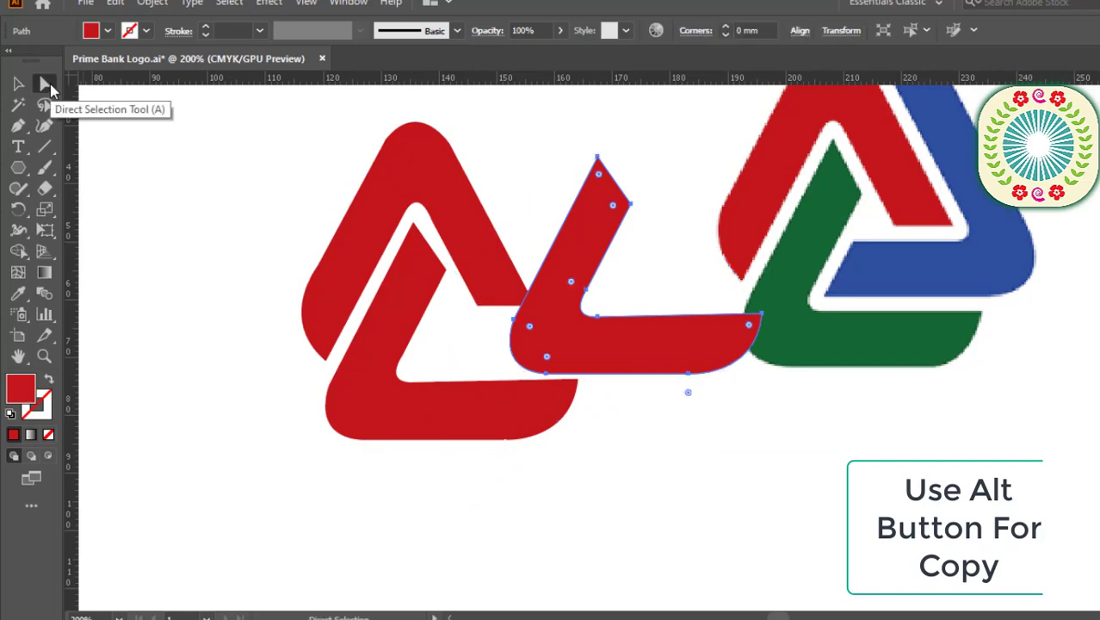
{"action": "left_click", "coordinate": [448, 277]}
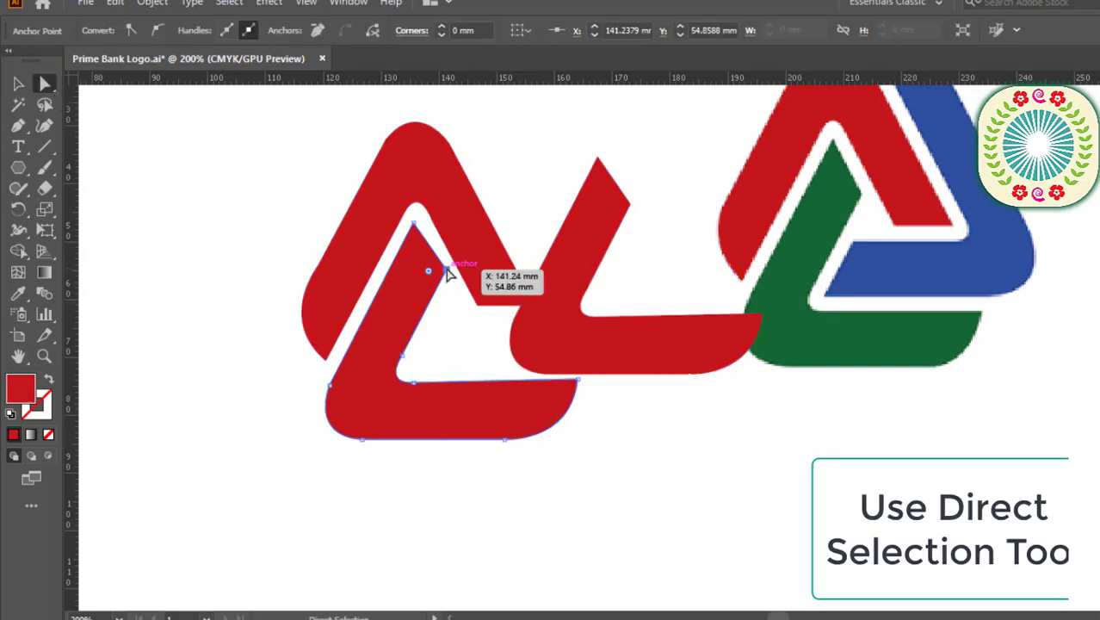
{"action": "key", "text": "ctrl+plus"}
{"action": "key", "text": "ctrl+plus"}
{"action": "key", "text": "ctrl+plus"}
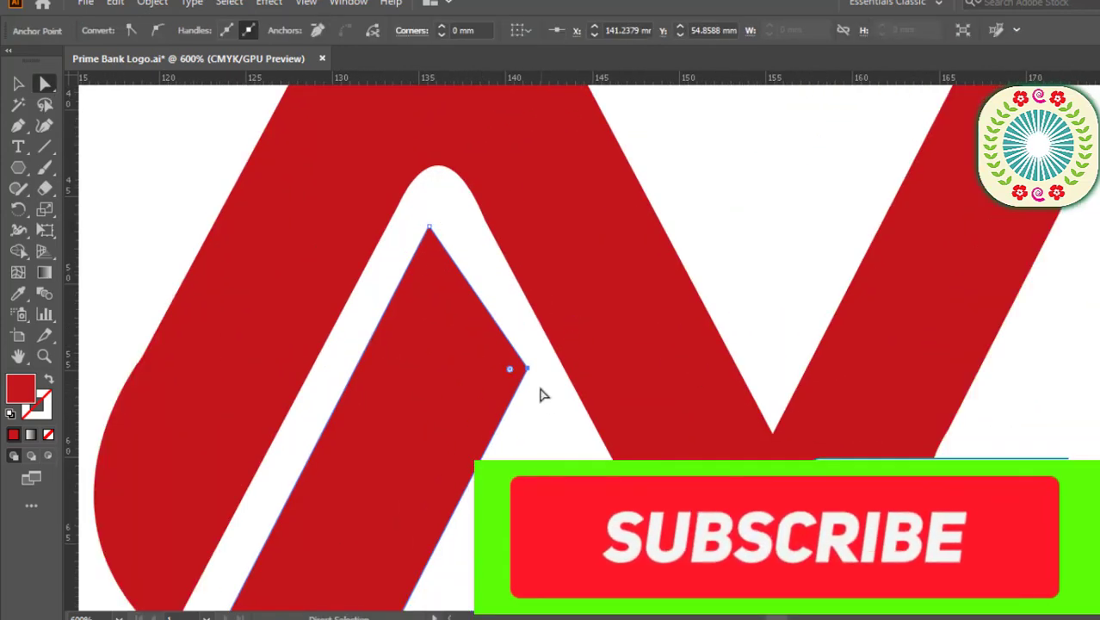
{"action": "left_click_drag", "start_coordinate": [529, 372], "coordinate": [517, 391]}
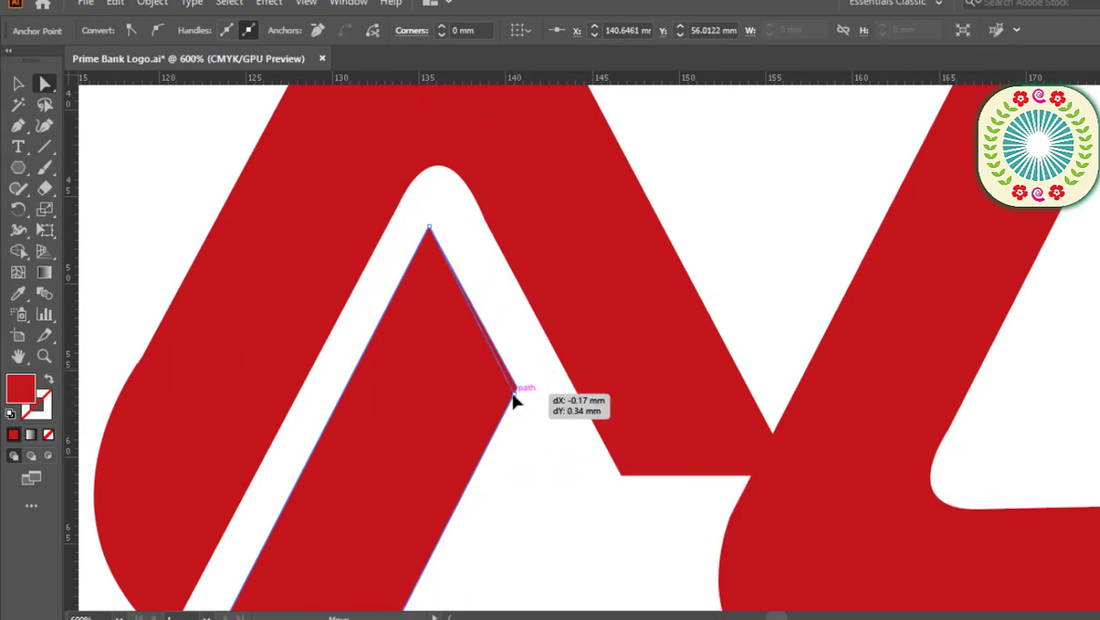
Reframe the view over the red shapes and select the middle L-shaped copy
{"action": "key", "text": "ctrl+minus"}
{"action": "key", "text": "ctrl+minus"}
{"action": "key", "text": "ctrl+minus"}
{"action": "left_click", "coordinate": [616, 372]}
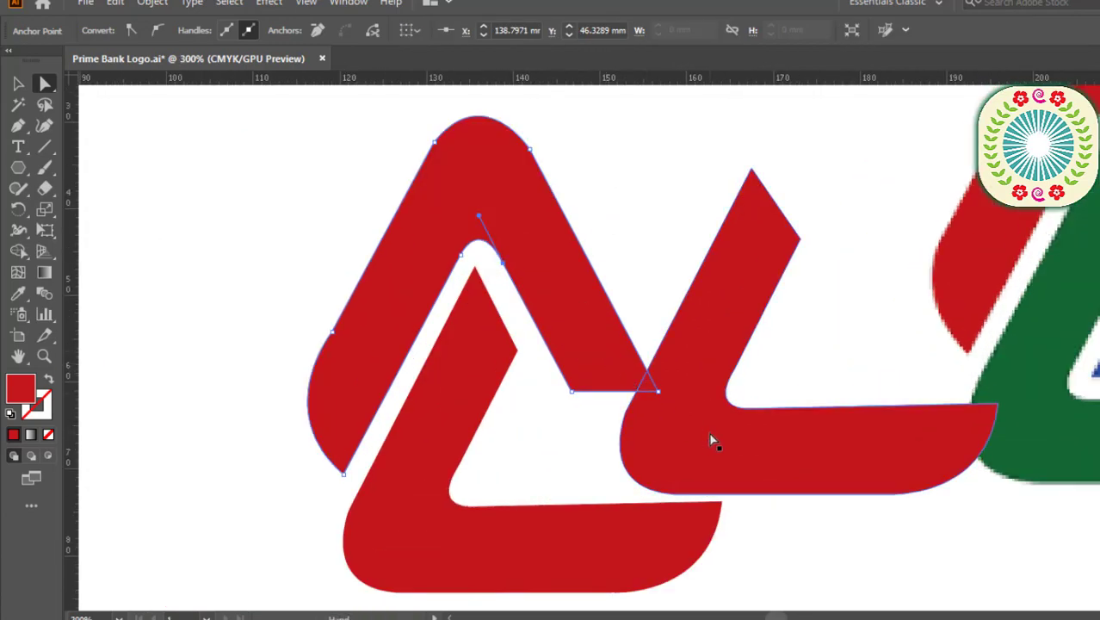
{"action": "mouse_move", "coordinate": [712, 440]}
{"action": "left_mouse_down"}
{"action": "mouse_move", "coordinate": [614, 339]}
{"action": "mouse_move", "coordinate": [444, 273]}
{"action": "left_mouse_up"}
{"action": "key", "text": "ctrl+minus"}
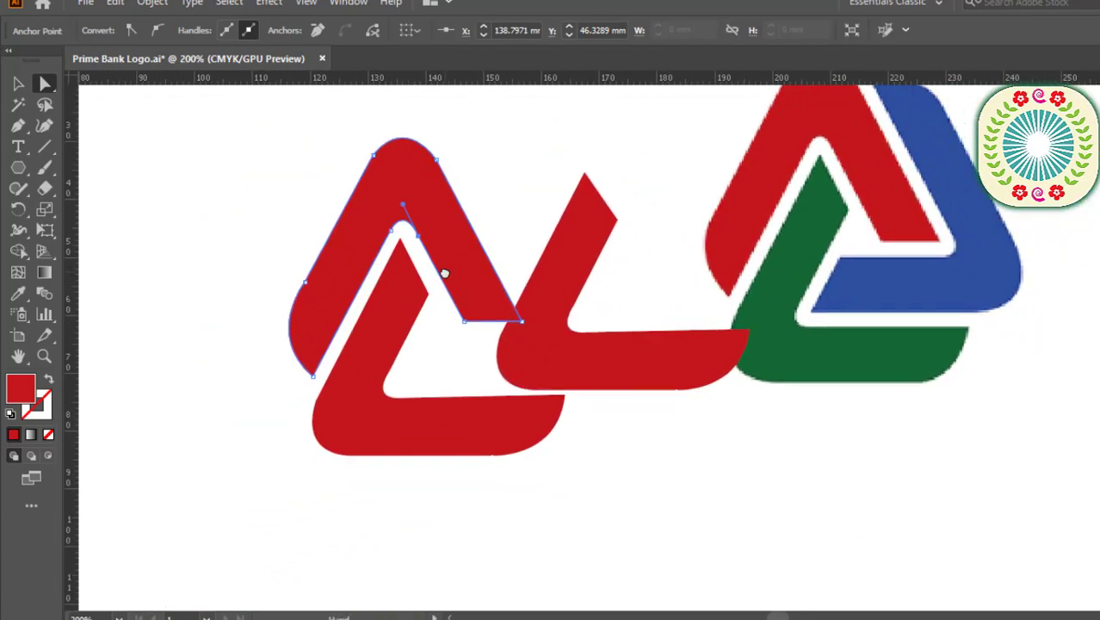
{"action": "left_click", "coordinate": [19, 84]}
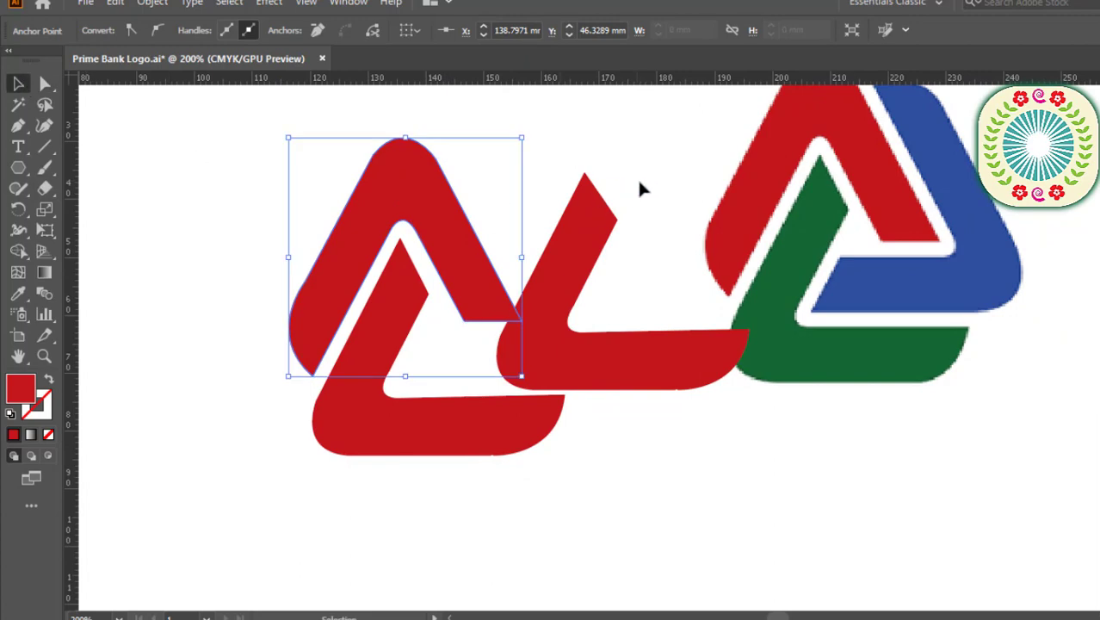
{"action": "left_click", "coordinate": [639, 187]}
{"action": "left_click", "coordinate": [560, 287]}
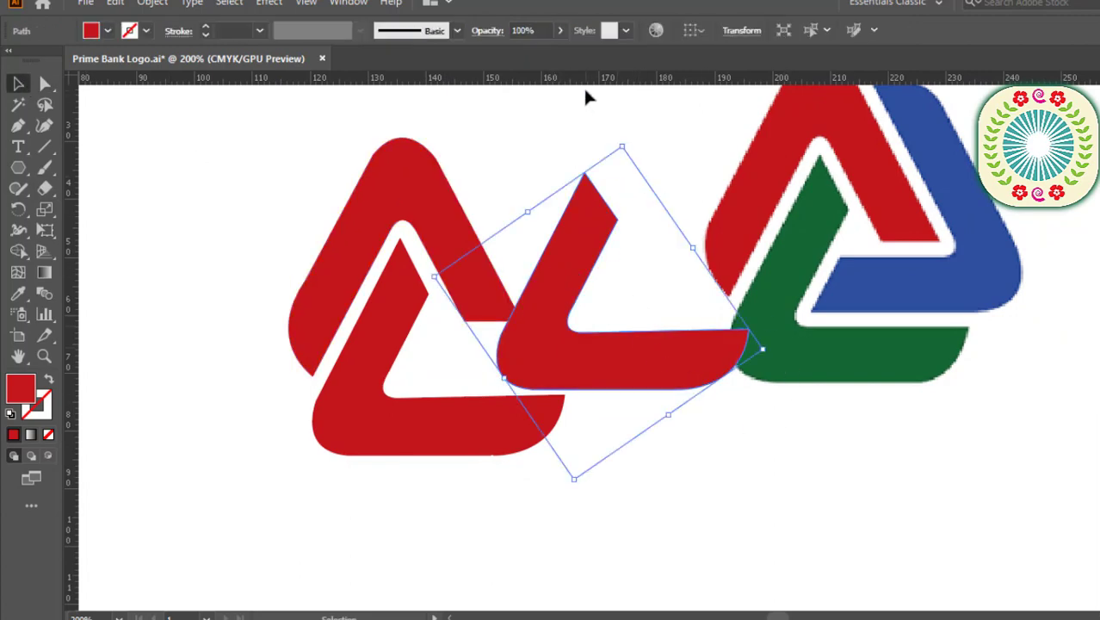
Add a guide near the reference top, then rotate the L-shaped copy to about 243° and shift it left
{"action": "mouse_move", "coordinate": [586, 79]}
{"action": "left_mouse_down"}
{"action": "mouse_move", "coordinate": [601, 241]}
{"action": "mouse_move", "coordinate": [596, 111]}
{"action": "left_mouse_up"}
{"action": "left_click", "coordinate": [603, 367]}
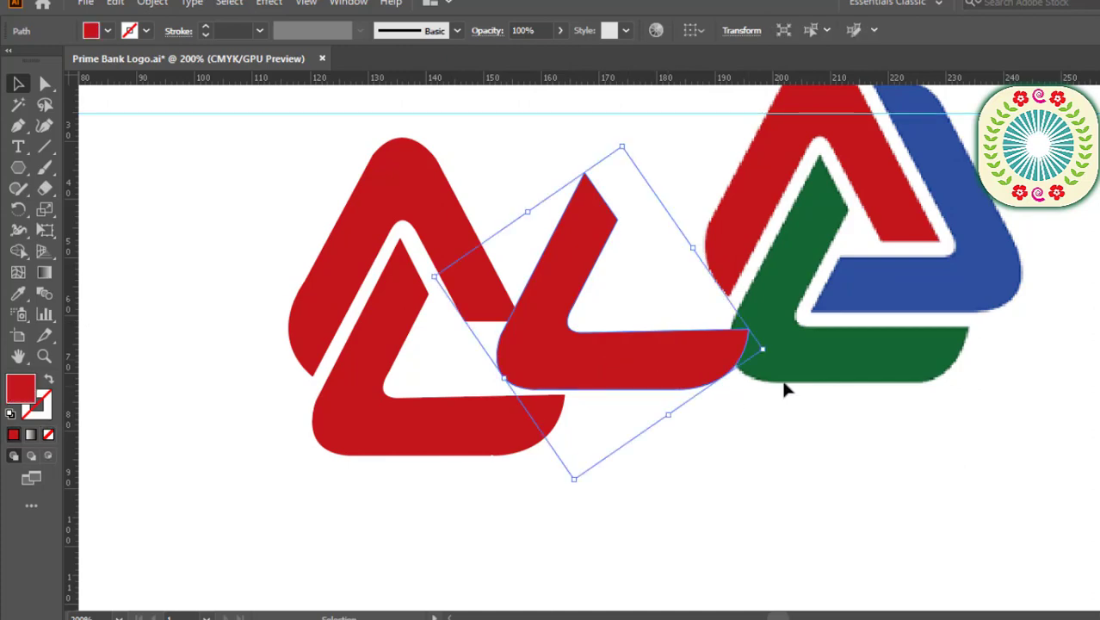
{"action": "left_click_drag", "start_coordinate": [772, 352], "coordinate": [573, 227]}
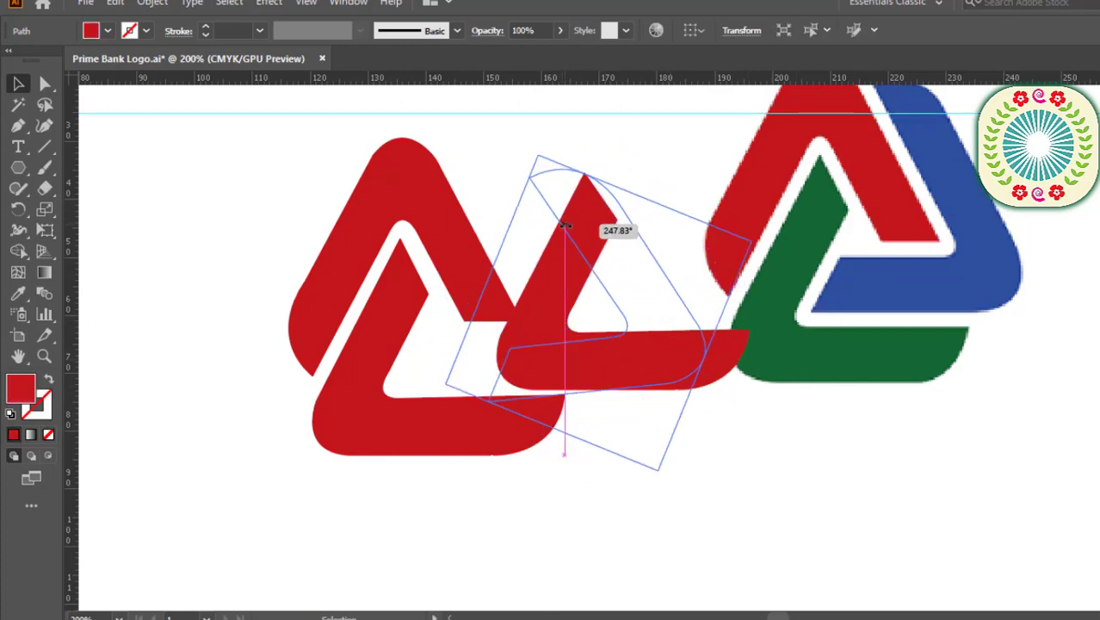
{"action": "mouse_move", "coordinate": [653, 336]}
{"action": "left_mouse_down"}
{"action": "mouse_move", "coordinate": [569, 334]}
{"action": "mouse_move", "coordinate": [563, 350]}
{"action": "left_mouse_up"}
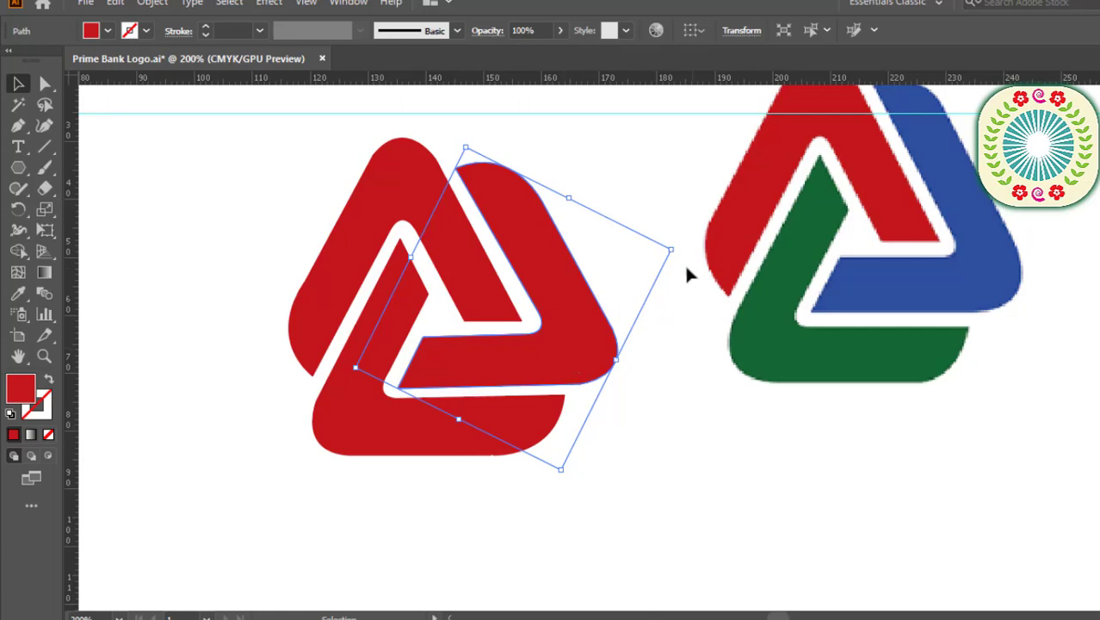
Rotate the right piece slightly, nudge the bottom piece down twice and the right piece right
{"action": "left_click_drag", "start_coordinate": [680, 249], "coordinate": [680, 252]}
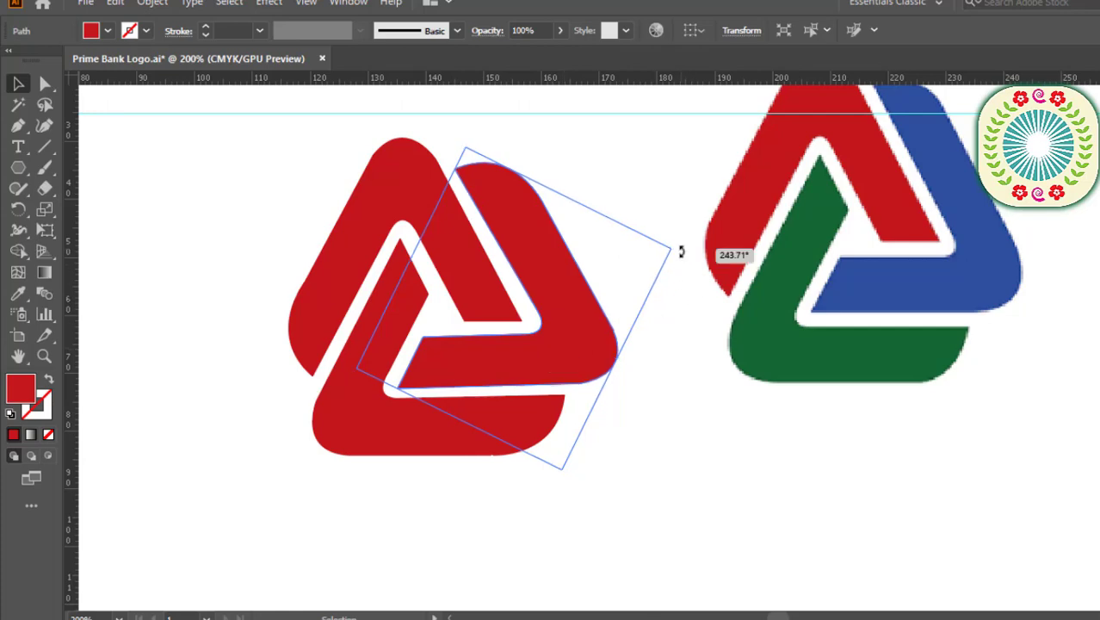
{"action": "left_click", "coordinate": [691, 371]}
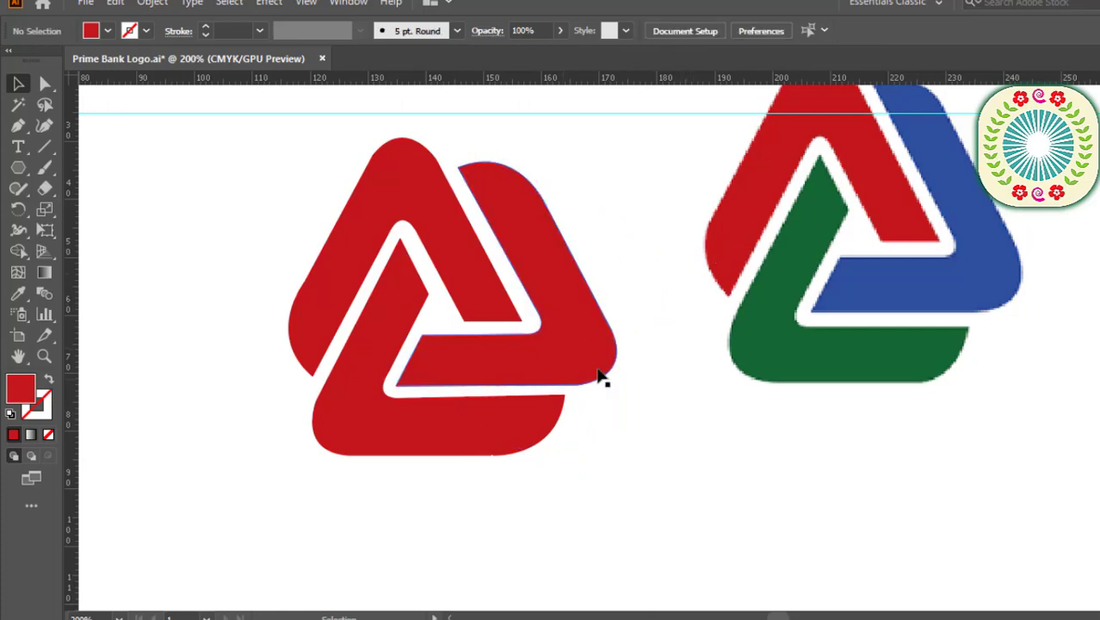
{"action": "left_click", "coordinate": [474, 429]}
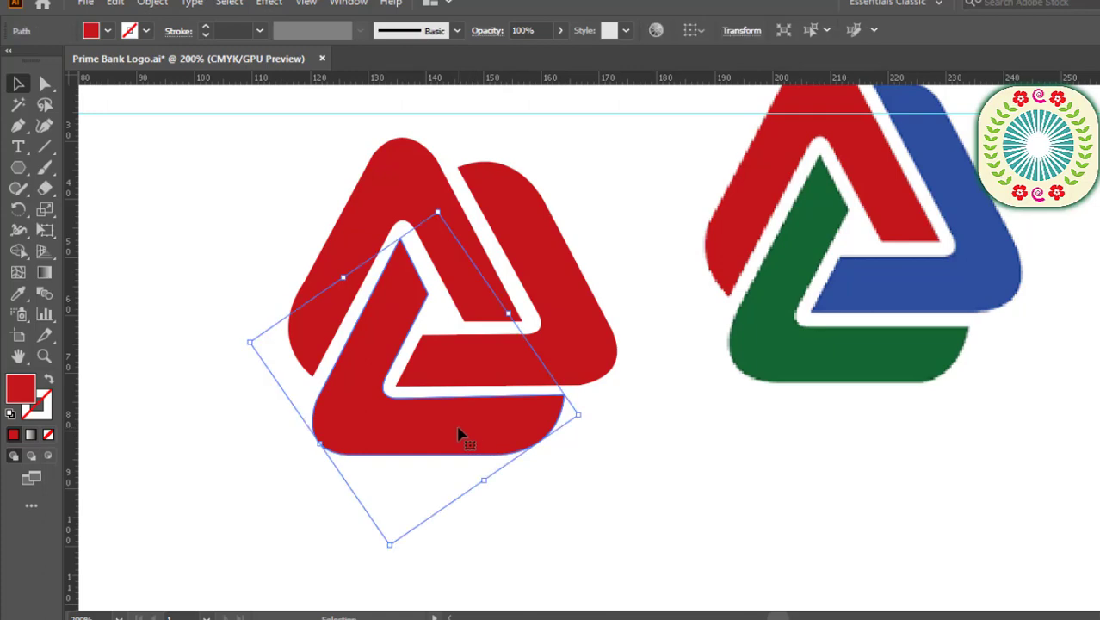
{"action": "key", "text": "Down"}
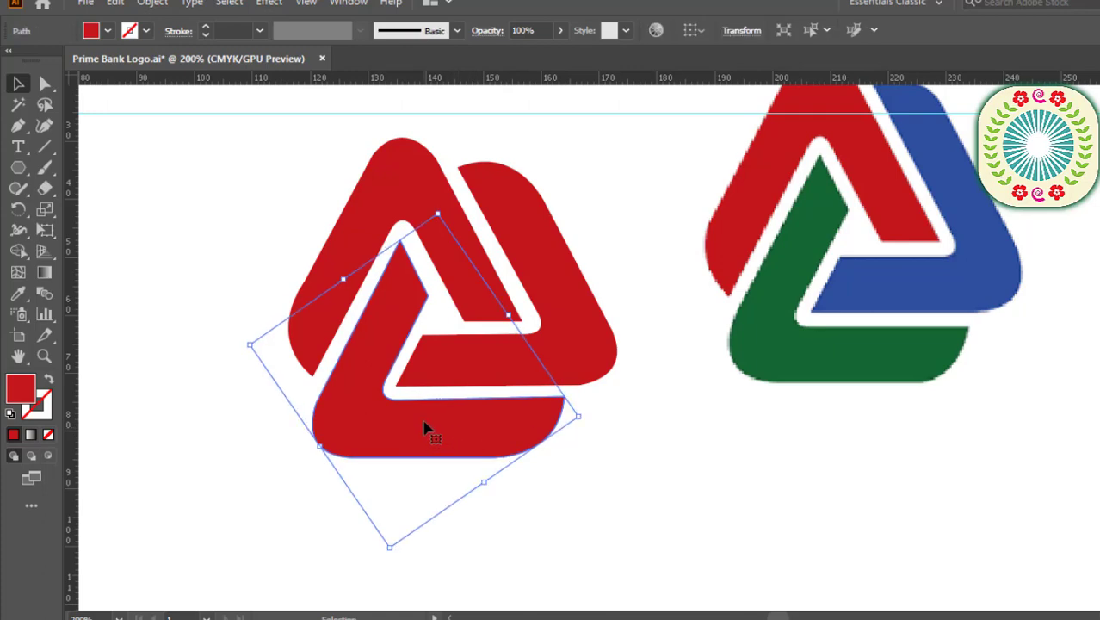
{"action": "left_click", "coordinate": [637, 454]}
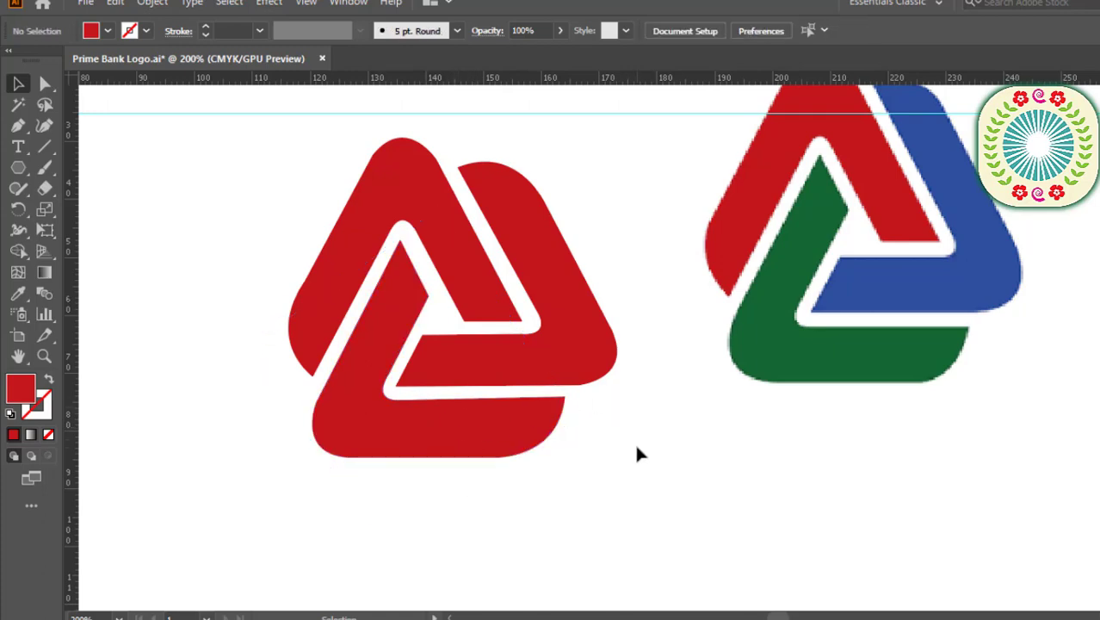
{"action": "left_click", "coordinate": [497, 446]}
{"action": "key", "text": "Down"}
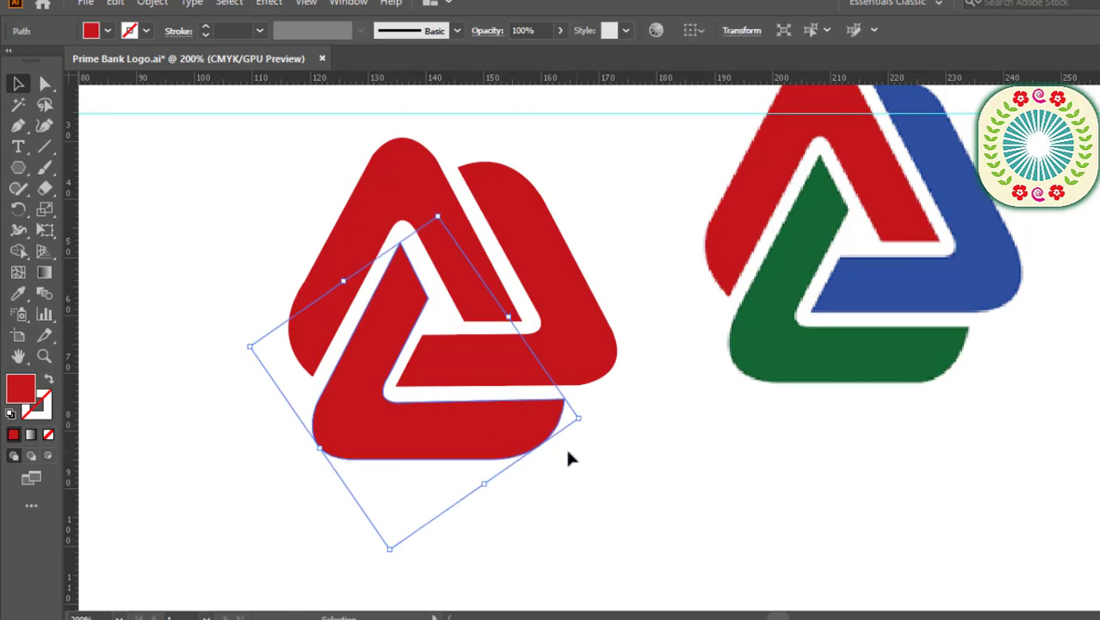
{"action": "left_click", "coordinate": [624, 458]}
{"action": "left_click", "coordinate": [548, 379]}
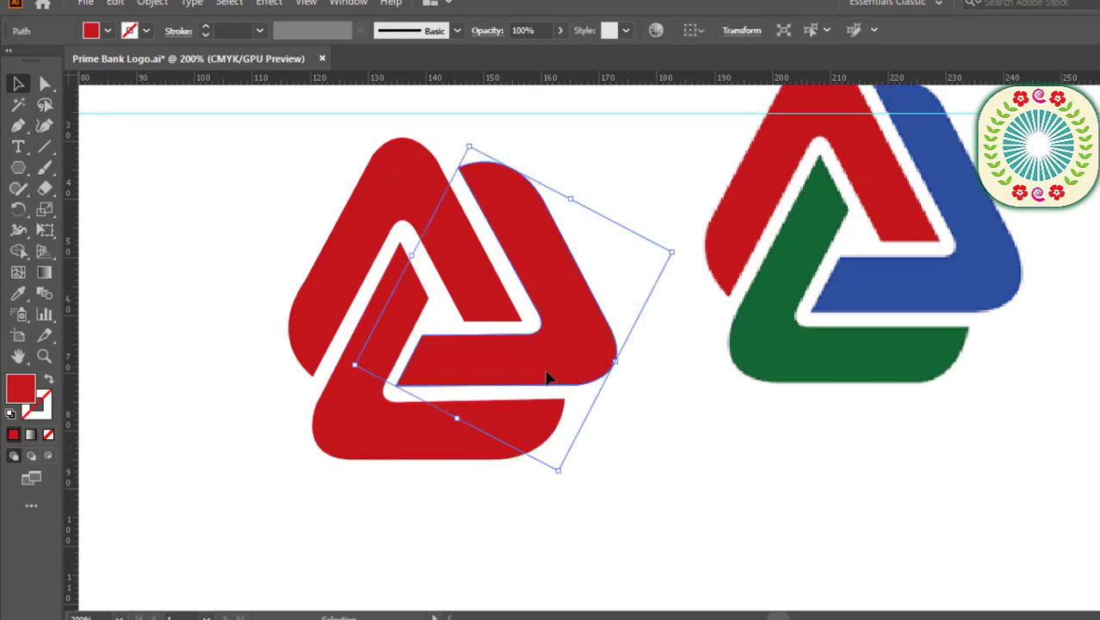
{"action": "key", "text": "Right"}
{"action": "left_click", "coordinate": [654, 440]}
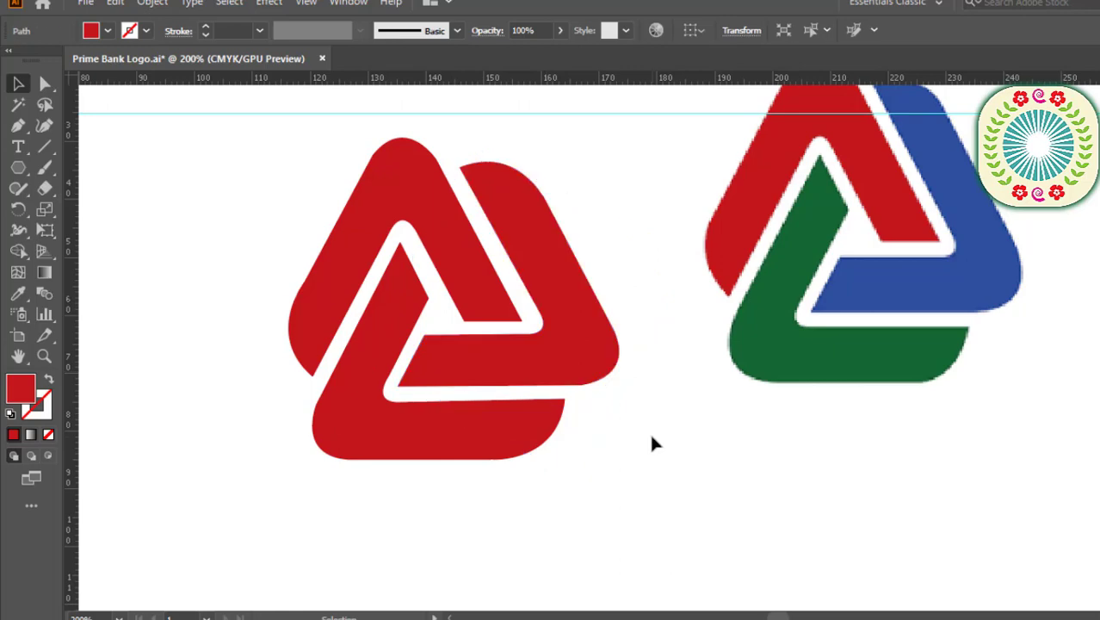
Eyedrop the reference's green onto the bottom piece
{"action": "left_click", "coordinate": [363, 238]}
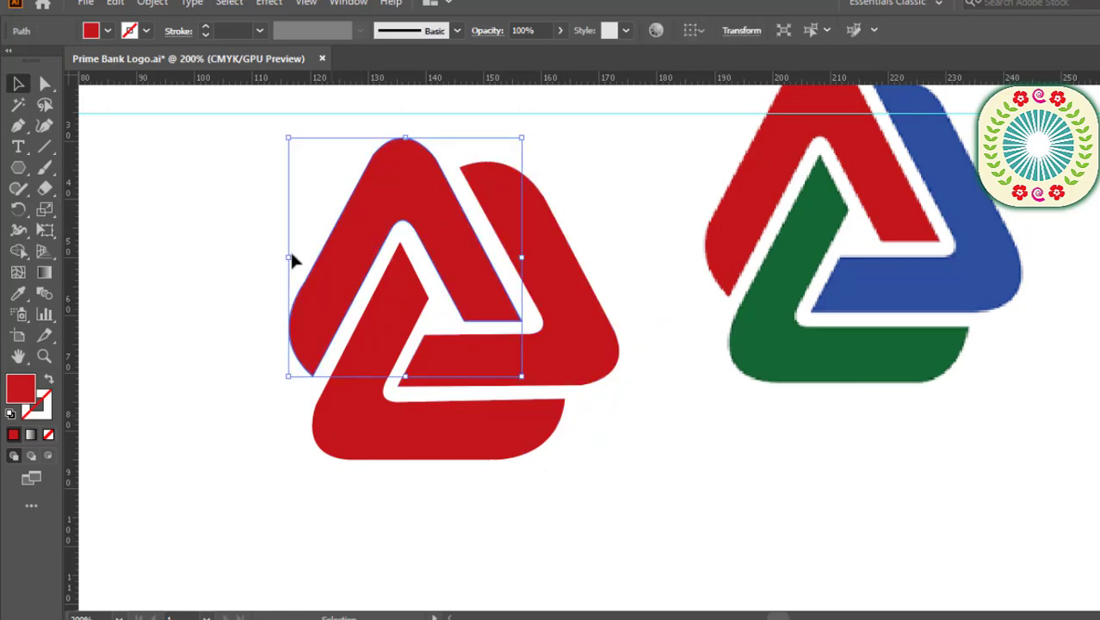
{"action": "left_click", "coordinate": [334, 342]}
{"action": "left_click", "coordinate": [371, 366]}
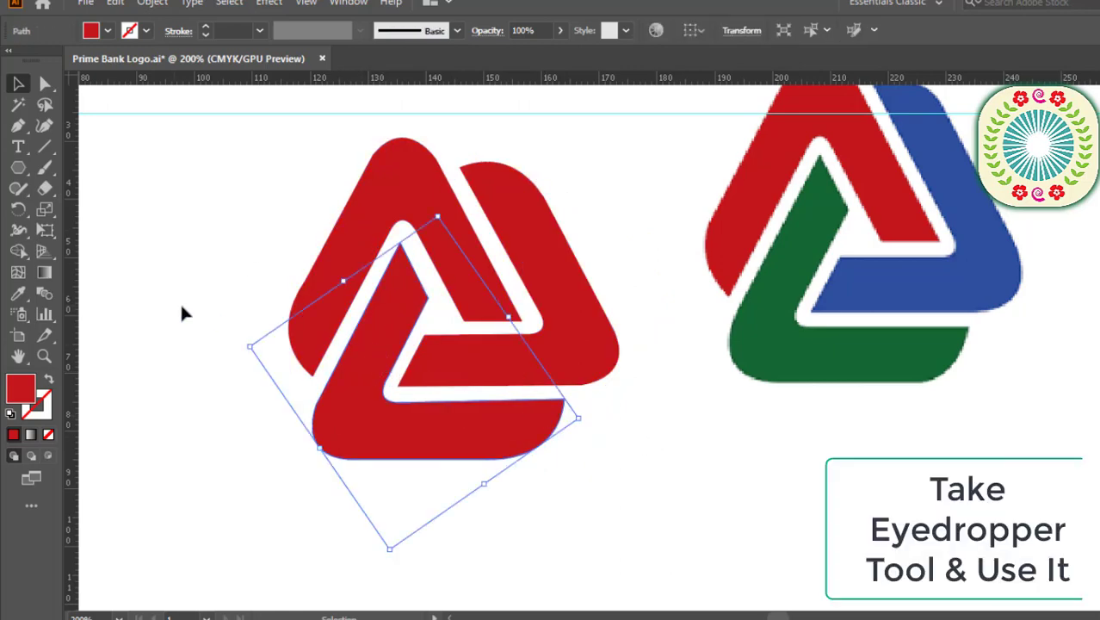
{"action": "left_click", "coordinate": [18, 293]}
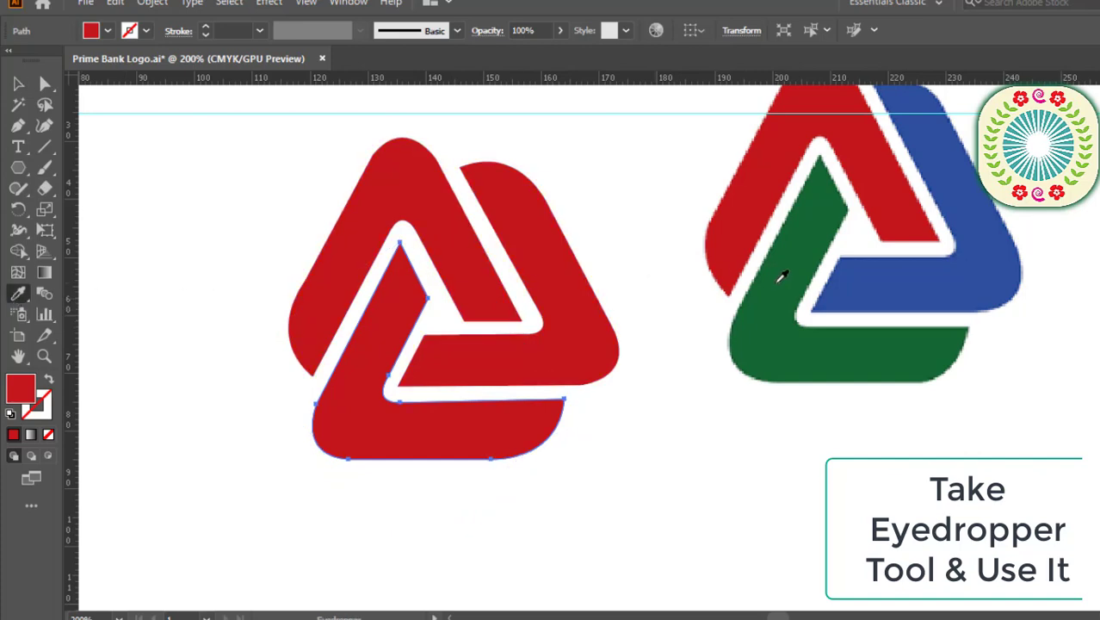
{"action": "left_click", "coordinate": [18, 83]}
{"action": "left_click", "coordinate": [681, 422]}
Eyedrop the reference's blue onto the right piece
{"action": "left_click", "coordinate": [589, 360]}
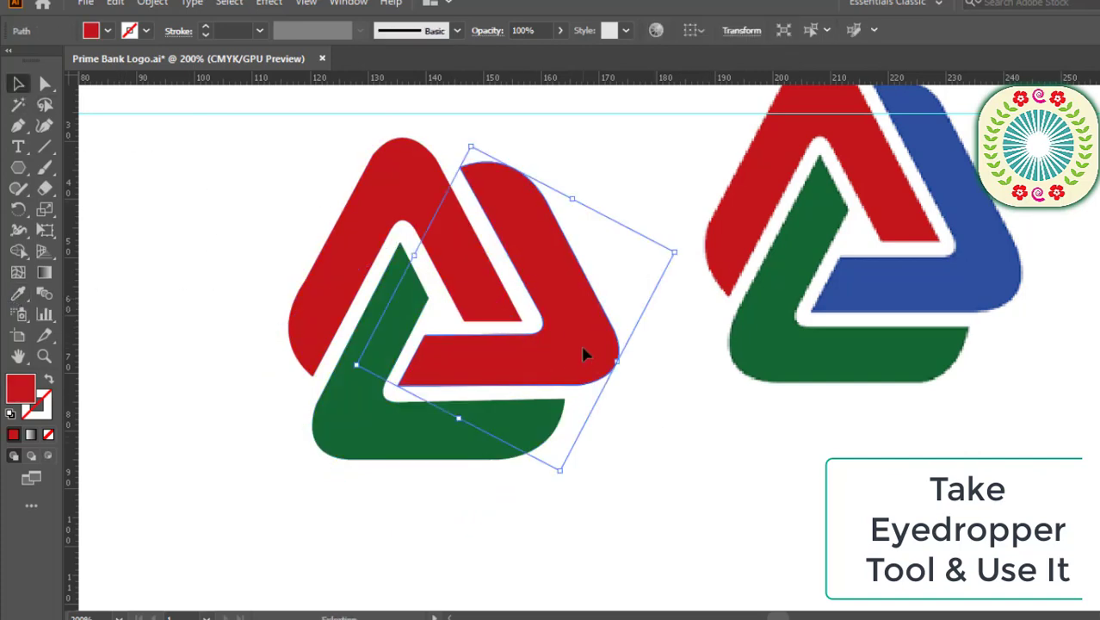
{"action": "left_click", "coordinate": [18, 293]}
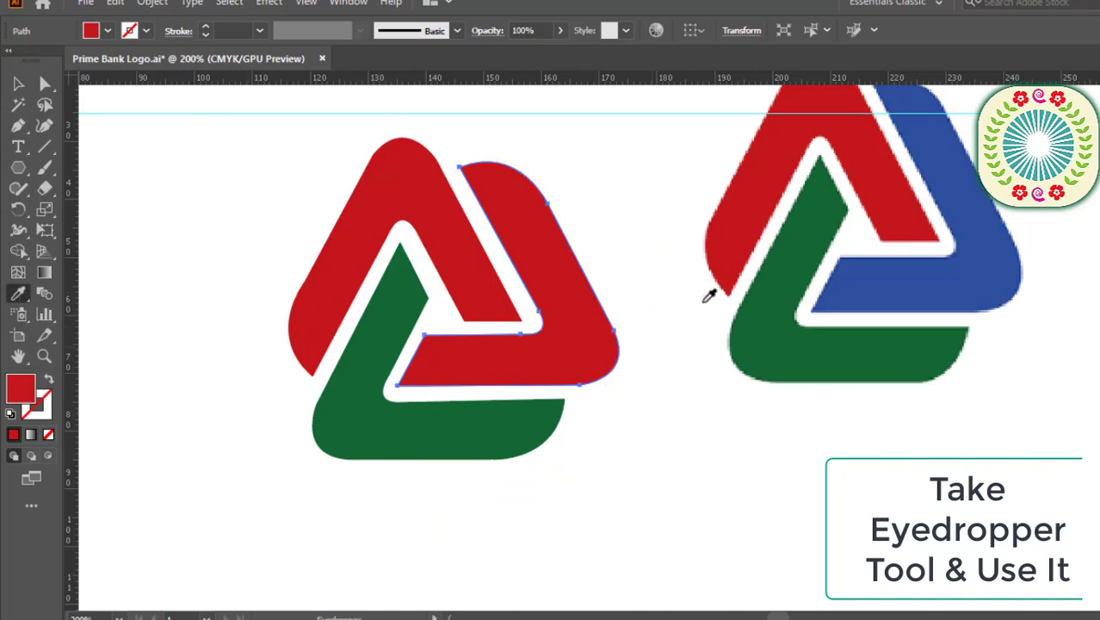
{"action": "left_click", "coordinate": [18, 84]}
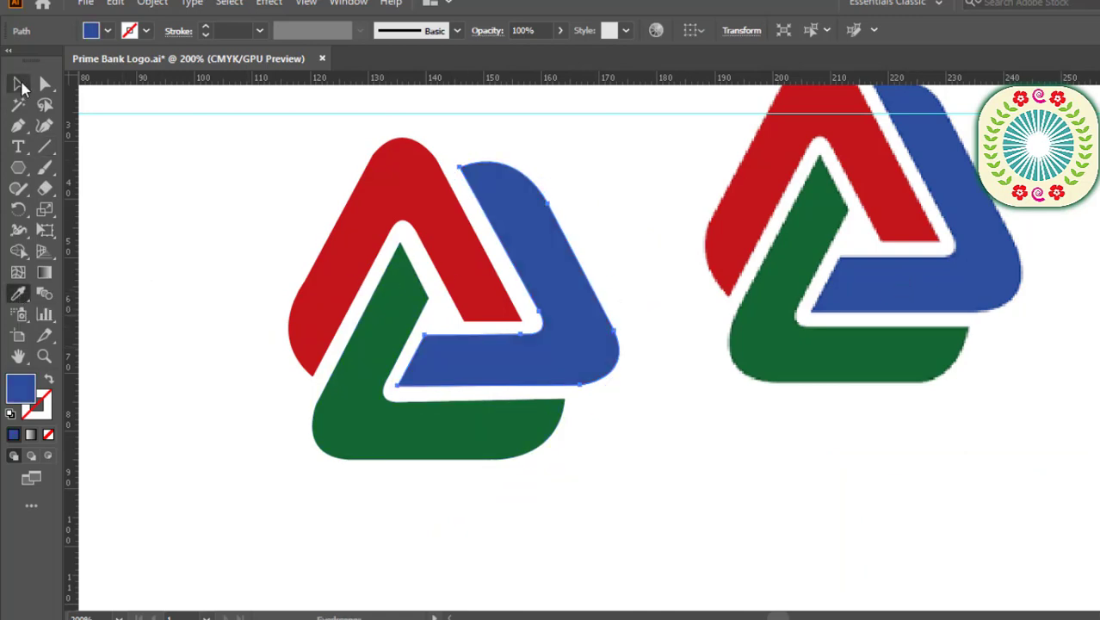
{"action": "left_click", "coordinate": [191, 216]}
Zoom out to see both logos and delete the horizontal guide
{"action": "key", "text": "ctrl+minus"}
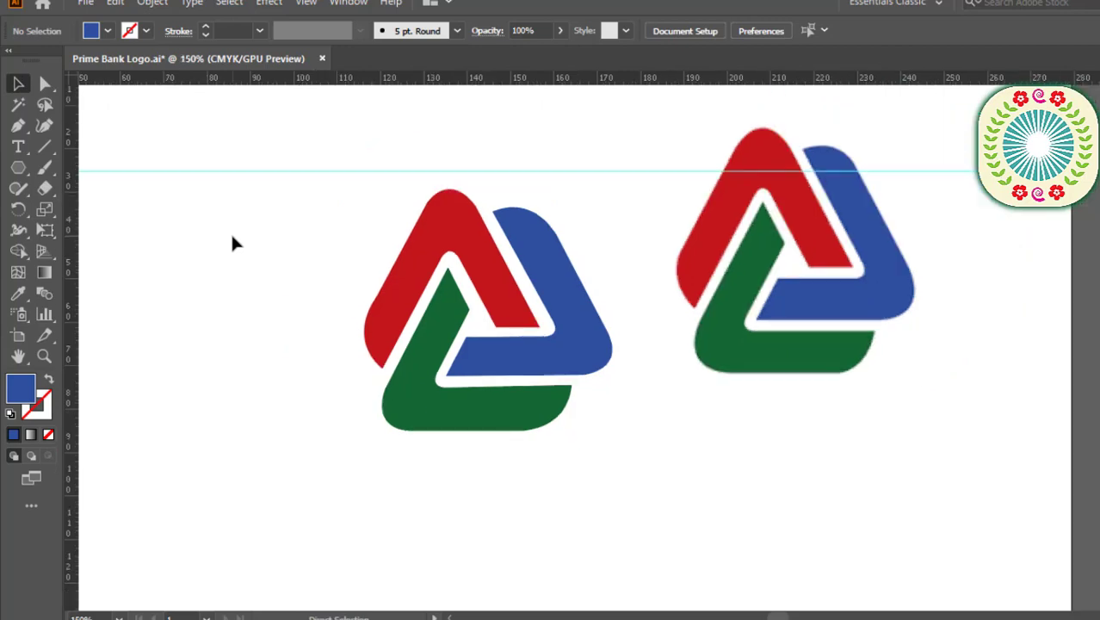
{"action": "key", "text": "ctrl+minus"}
{"action": "key", "text": "ctrl+plus"}
{"action": "scroll", "coordinate": [916, 327], "scroll_direction": "up", "scroll_amount": 3}
{"action": "scroll", "coordinate": [941, 349], "scroll_direction": "right", "scroll_amount": 2}
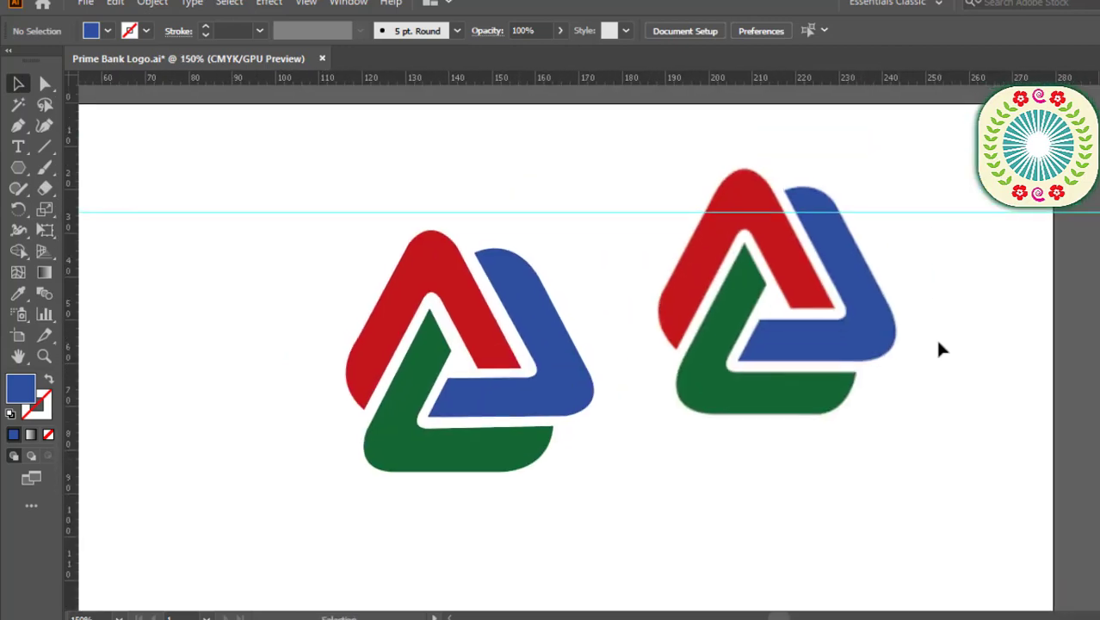
{"action": "left_click_drag", "start_coordinate": [961, 272], "coordinate": [948, 266]}
{"action": "key", "text": "Delete"}
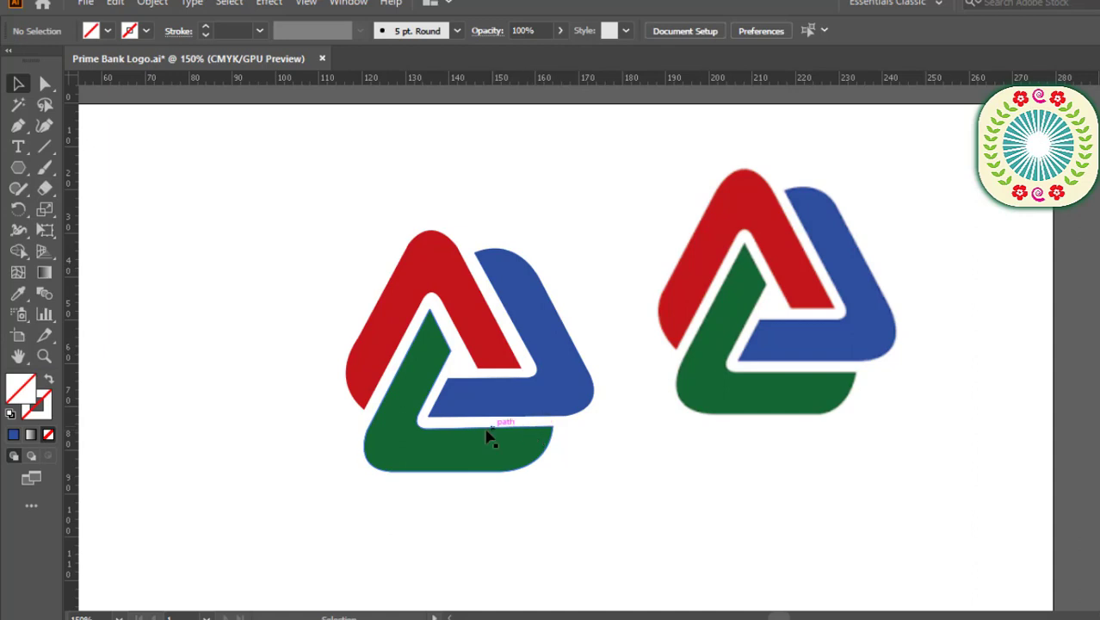
Move the three rebuilt pieces up and left beside the reference, then reselect all of them
{"action": "left_click_drag", "start_coordinate": [330, 221], "coordinate": [597, 474]}
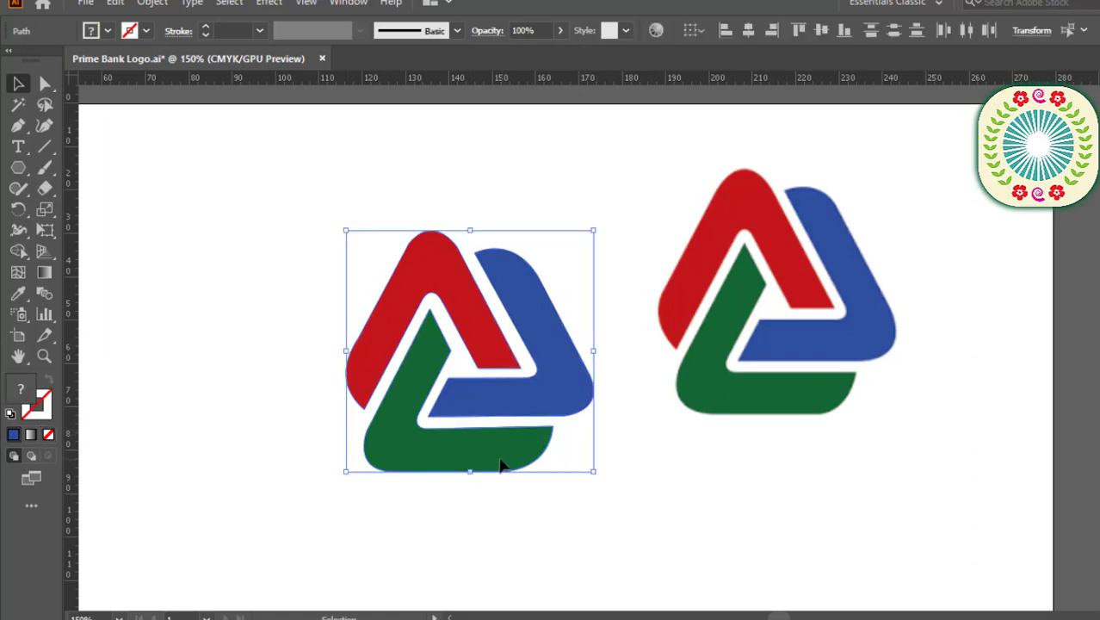
{"action": "left_click_drag", "start_coordinate": [501, 462], "coordinate": [378, 415]}
{"action": "left_click", "coordinate": [416, 512]}
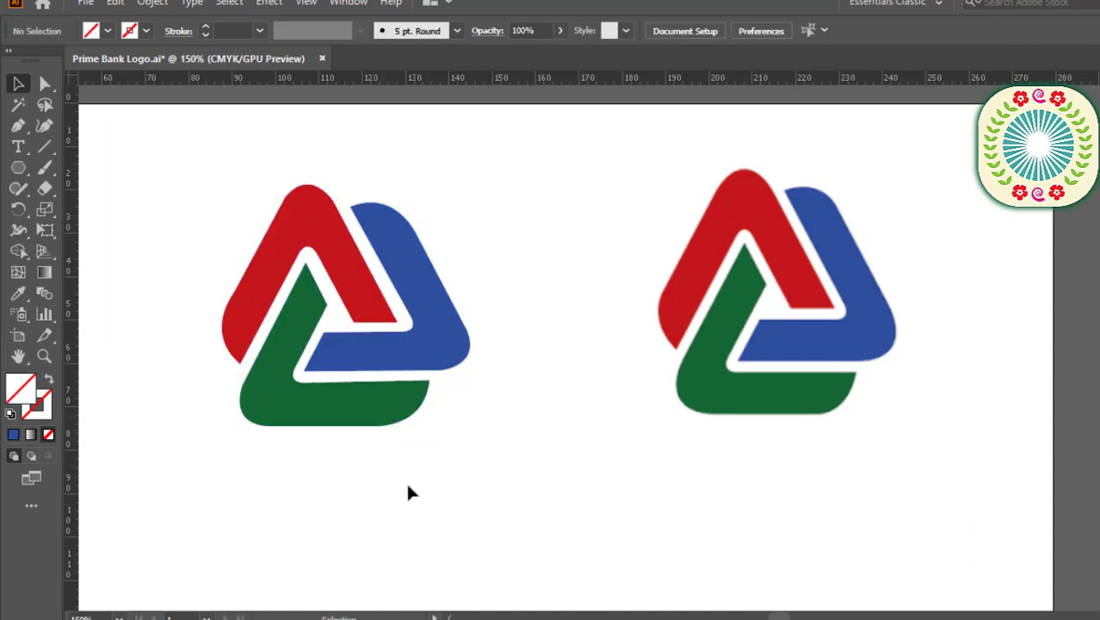
{"action": "left_click", "coordinate": [364, 418]}
{"action": "left_click_drag", "start_coordinate": [189, 175], "coordinate": [496, 431]}
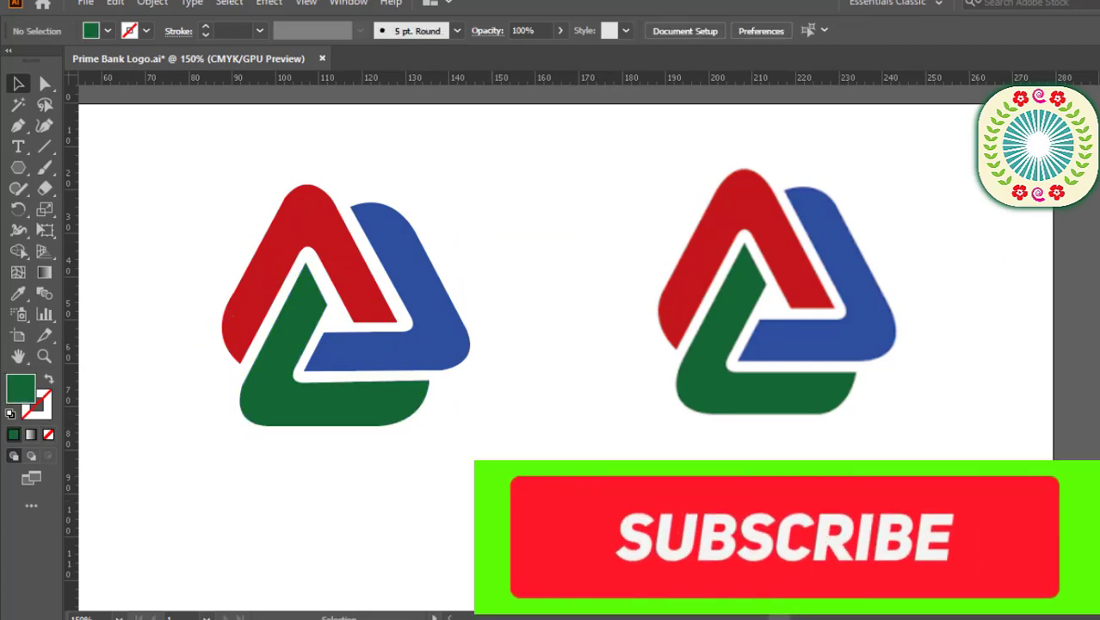
Group the selected red, green and blue logo pieces into one object, then deselect
{"action": "right_click", "coordinate": [422, 355]}
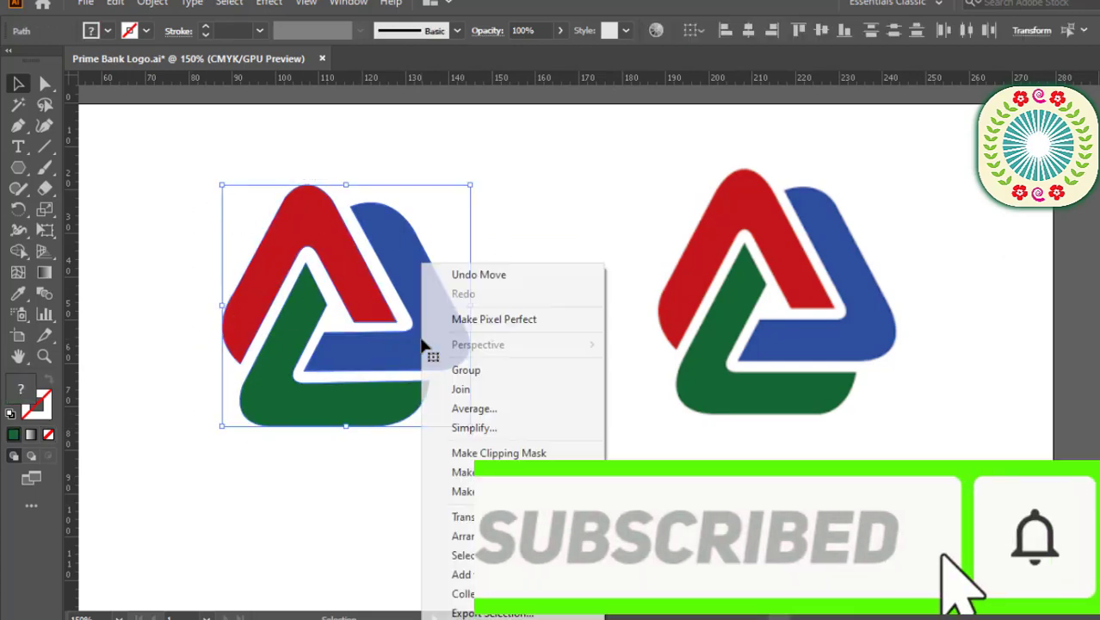
{"action": "left_click", "coordinate": [461, 372]}
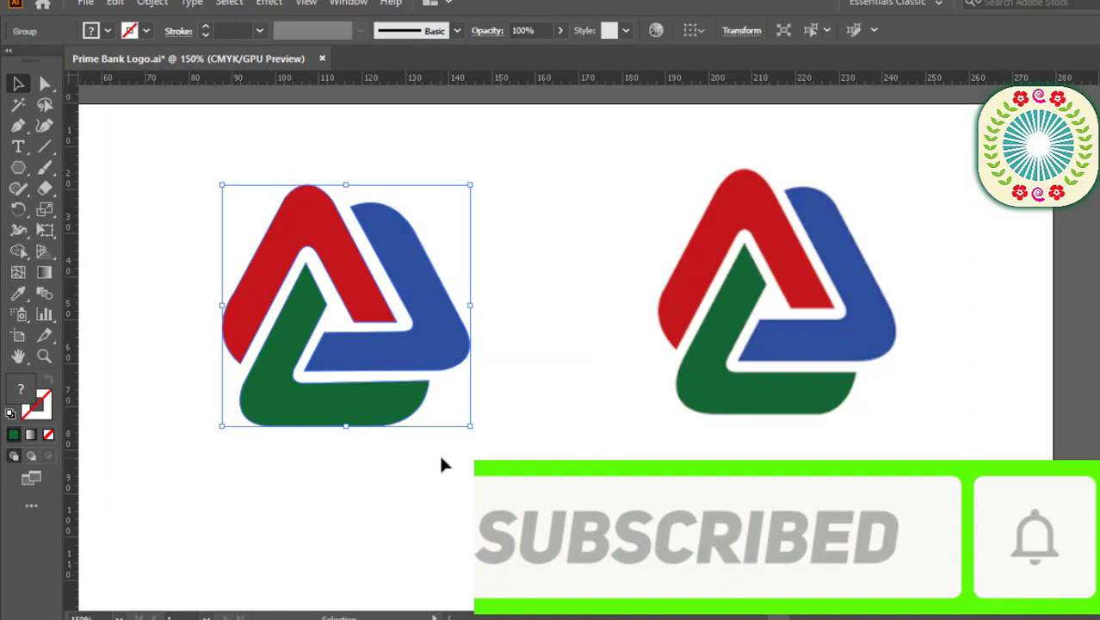
{"action": "left_click", "coordinate": [441, 458]}
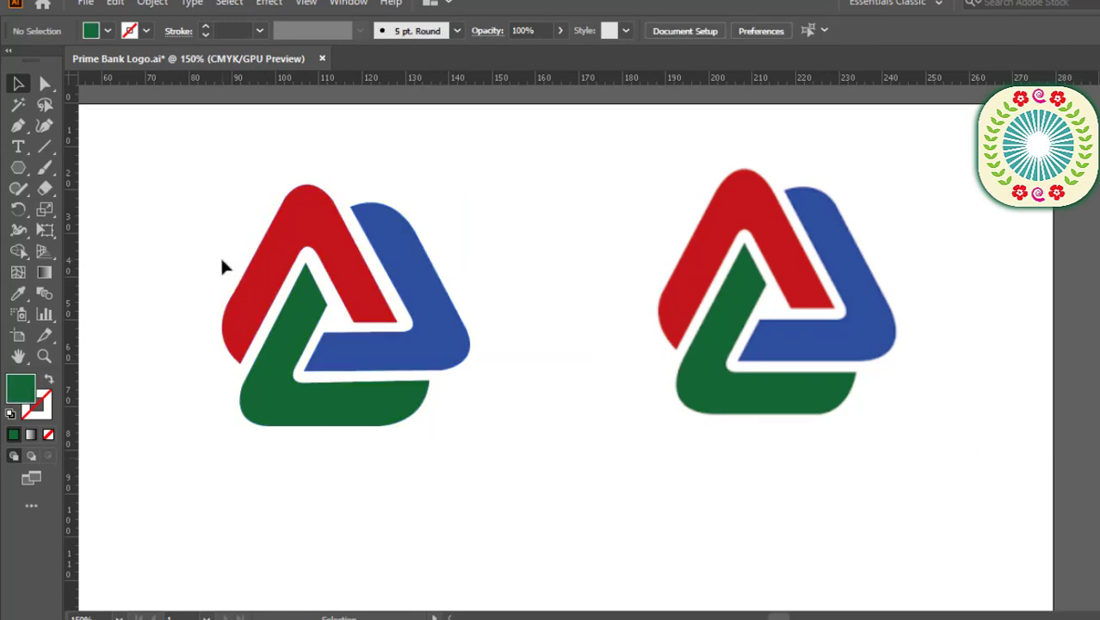